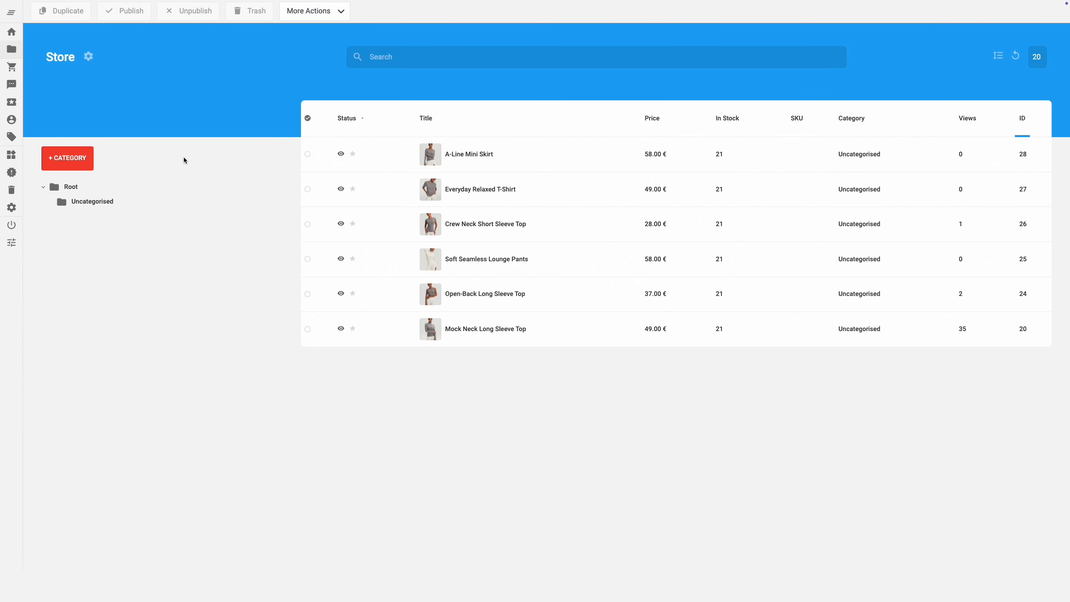
Step: Open the store's Single Post Layout for editing
{"action": "left_click", "coordinate": [88, 56]}
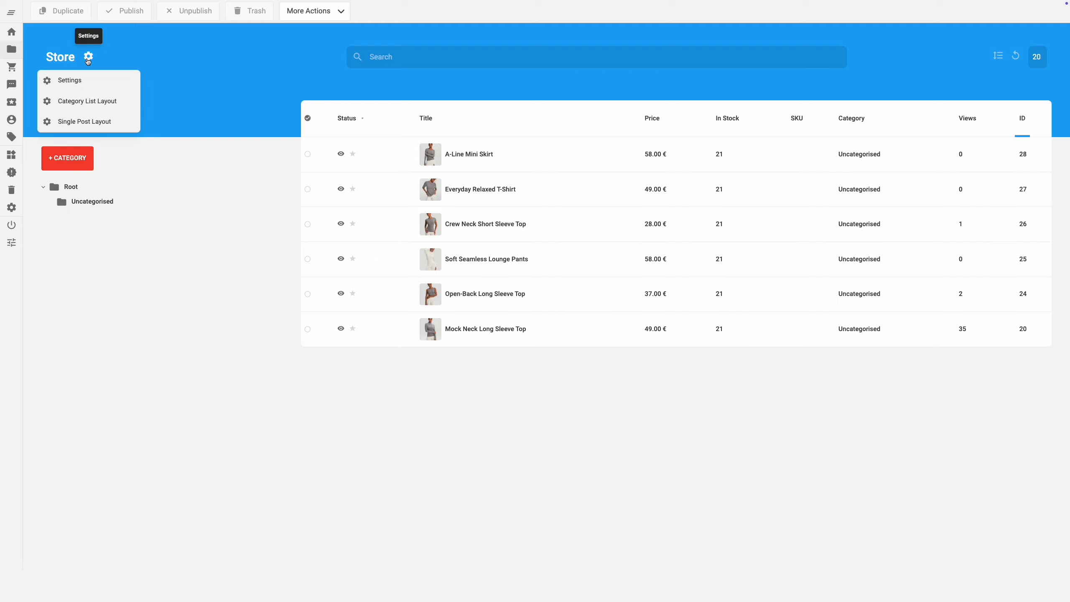
{"action": "left_click", "coordinate": [118, 123]}
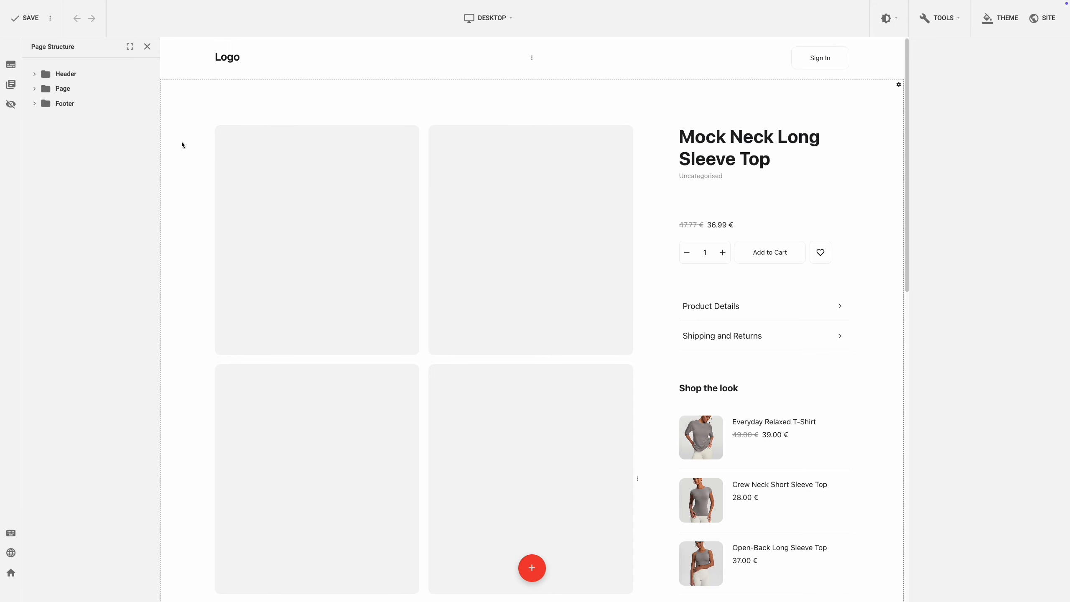
Step: Move the product accordion below the Shop the look list and back to its place
{"action": "left_click_drag", "start_coordinate": [765, 298], "coordinate": [773, 445]}
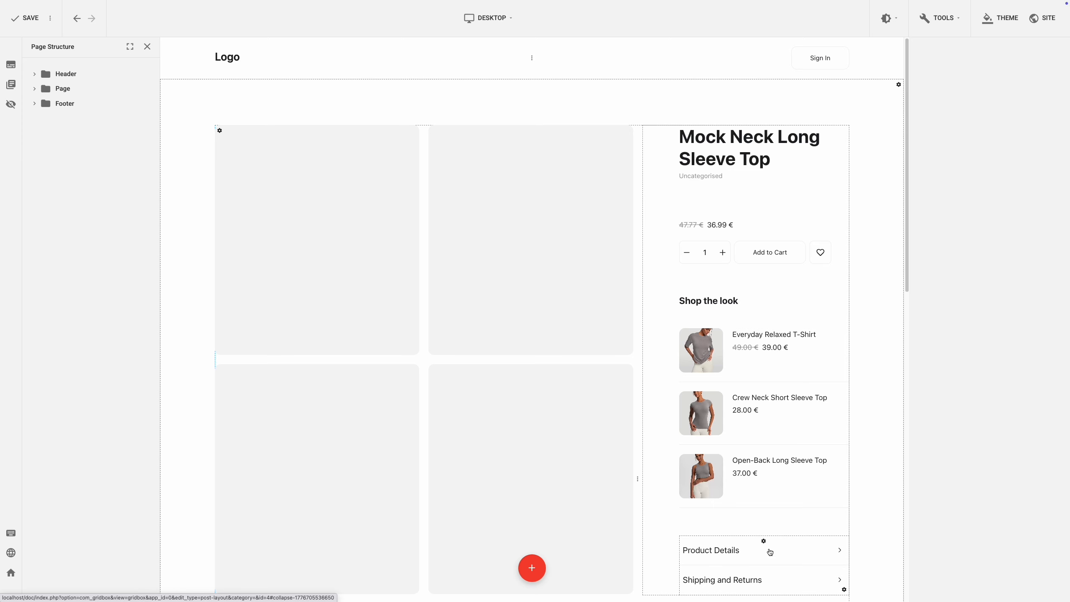
{"action": "left_click_drag", "start_coordinate": [765, 544], "coordinate": [790, 282]}
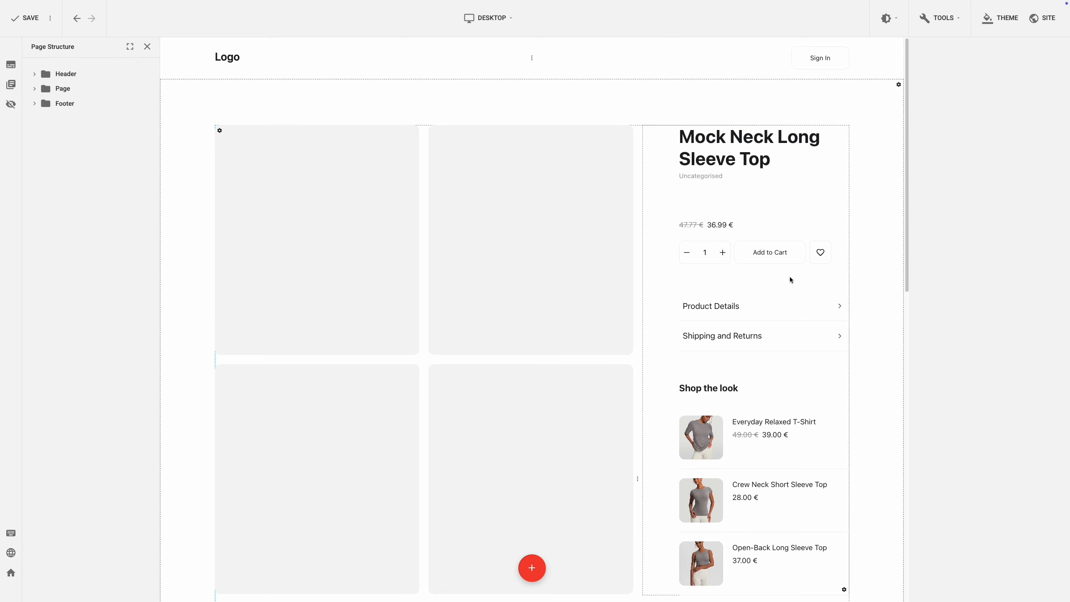
Step: Browse the available plugins offered for the product column, closing the list without adding one
{"action": "right_click", "coordinate": [789, 276]}
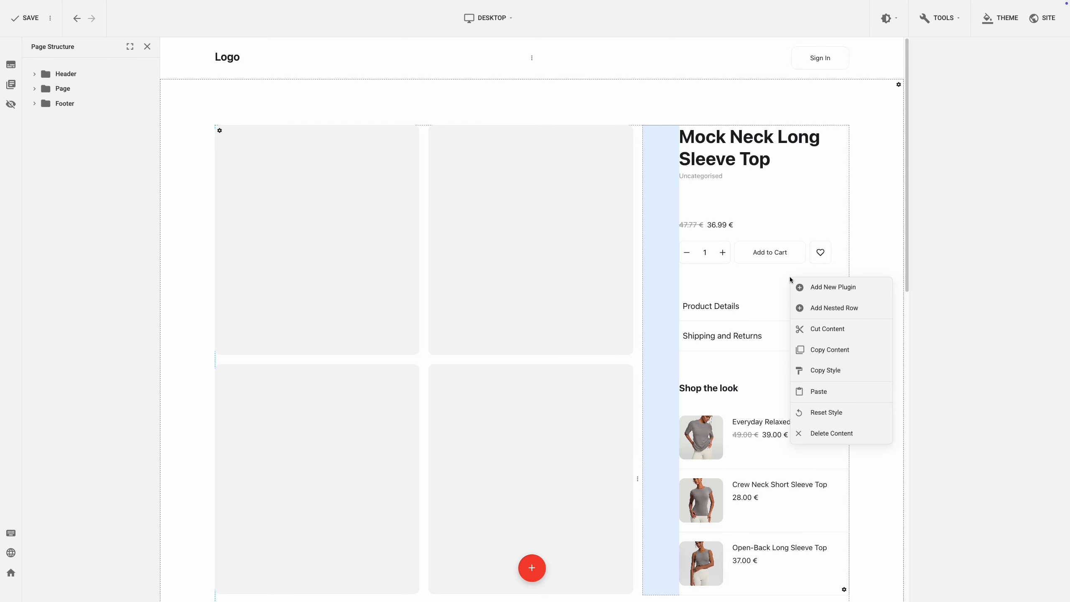
{"action": "left_click", "coordinate": [801, 282]}
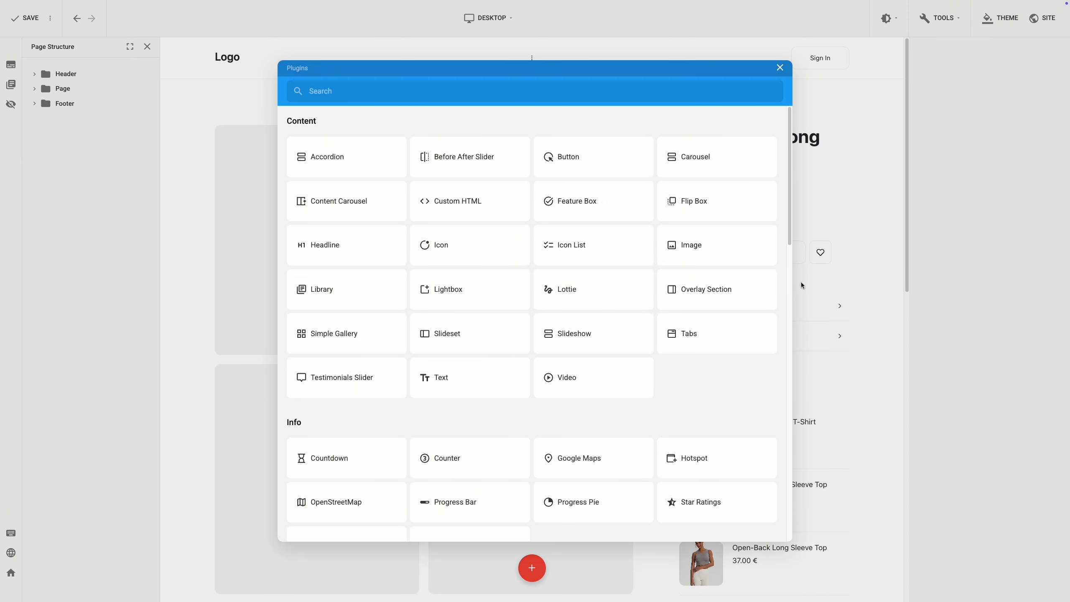
{"action": "left_click_drag", "start_coordinate": [789, 181], "coordinate": [798, 454]}
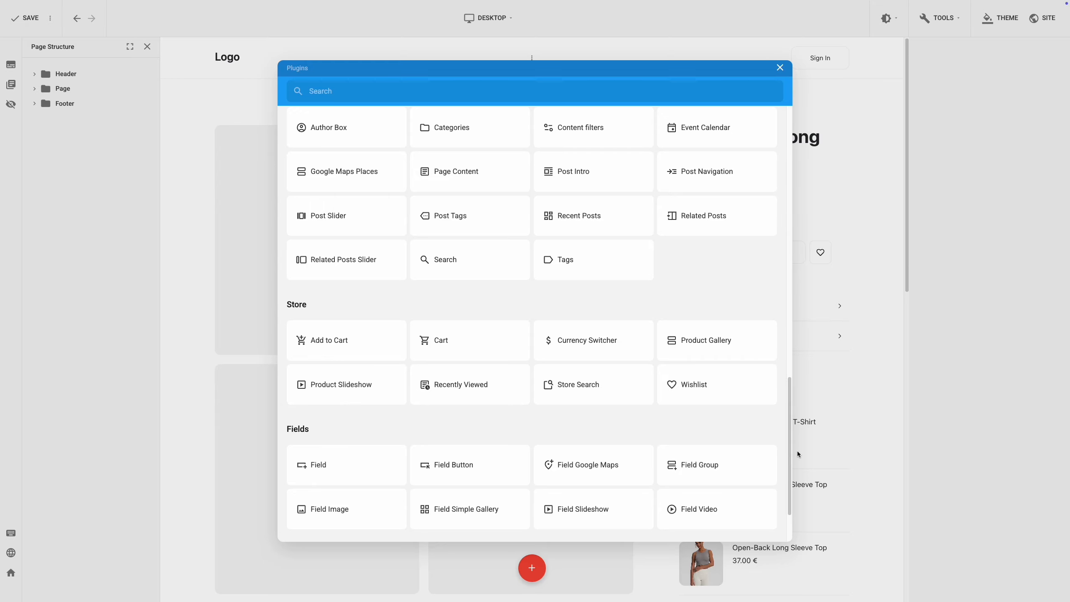
{"action": "left_click", "coordinate": [955, 406]}
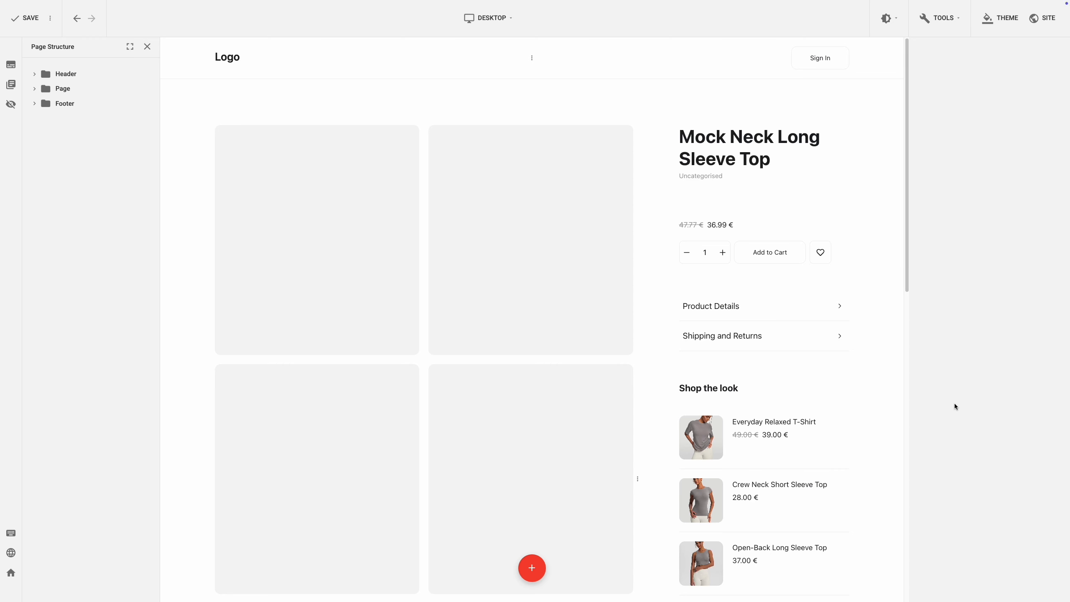
Step: Select the product gallery, then the accordion, and expand its Product Details item
{"action": "left_click", "coordinate": [567, 363]}
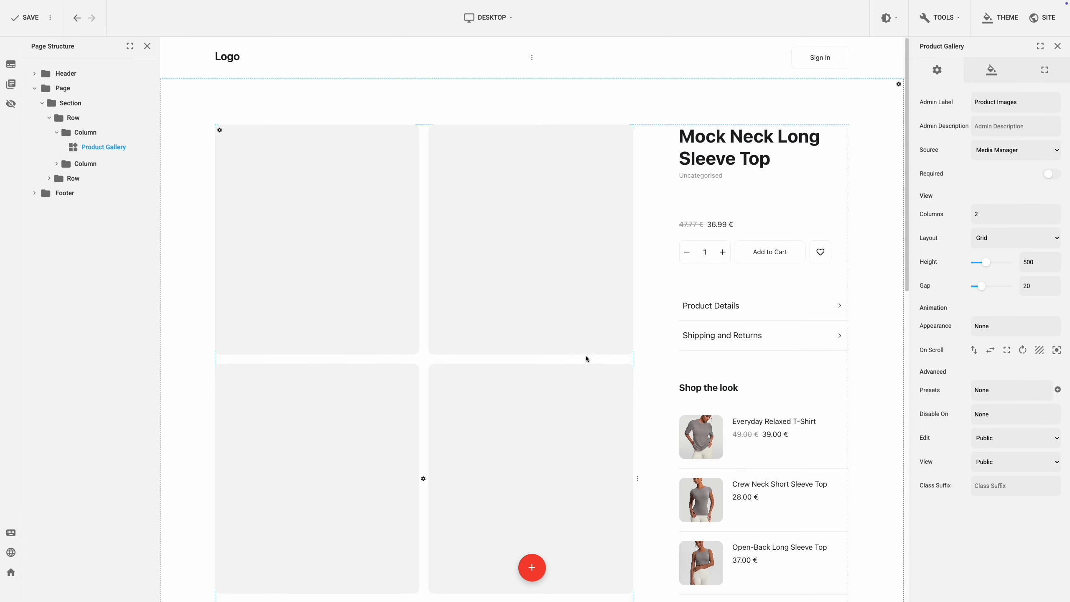
{"action": "left_click", "coordinate": [806, 310]}
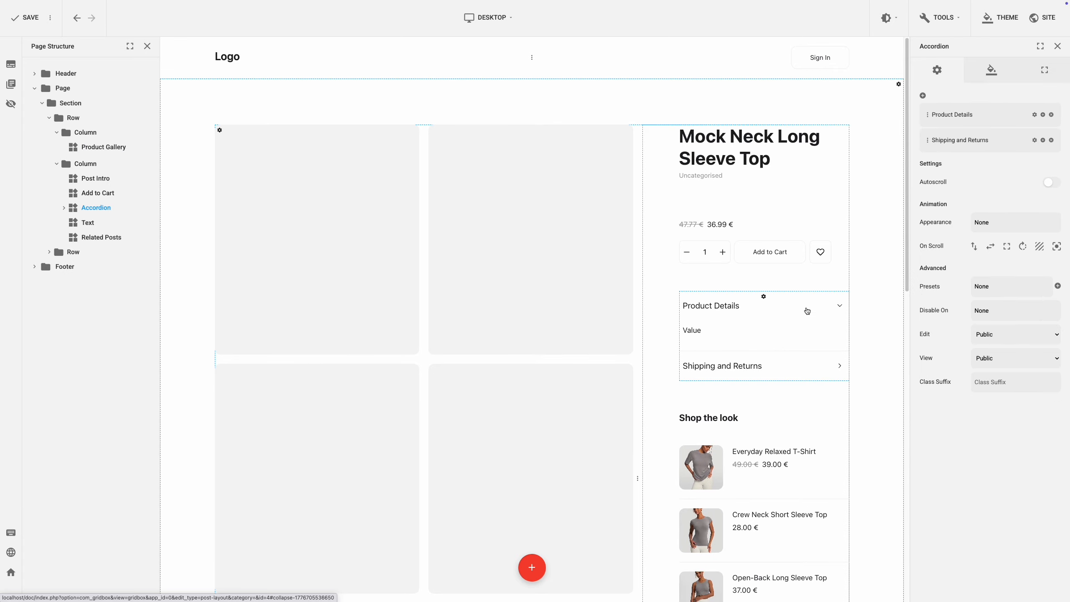
{"action": "left_click", "coordinate": [765, 331]}
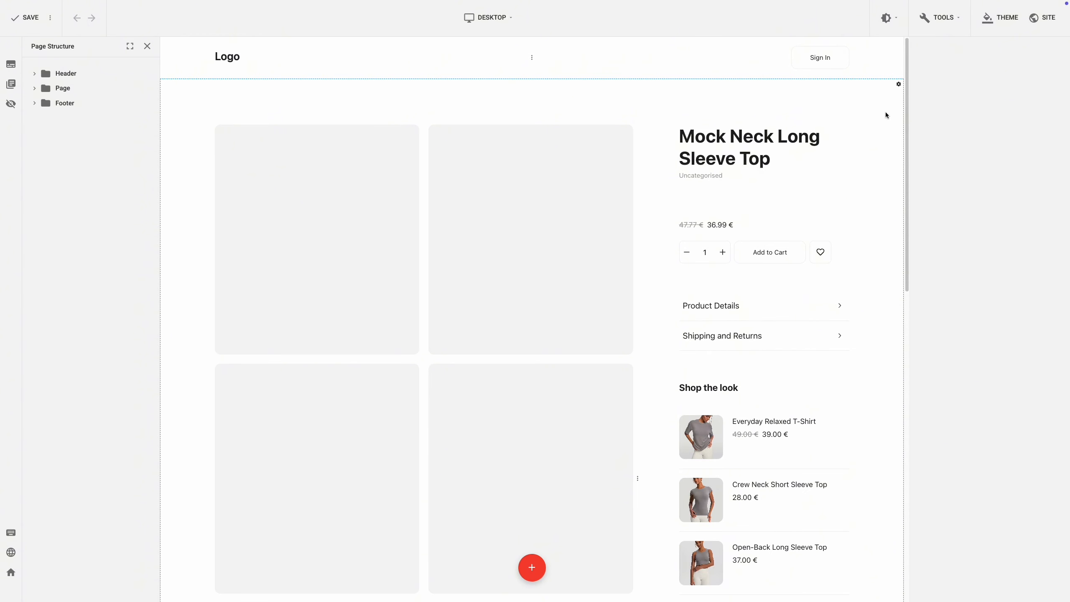
Step: Examine the Product Gallery's admin label and the matching Product Images field of the product
{"action": "mouse_move", "coordinate": [906, 101]}
{"action": "left_mouse_down"}
{"action": "mouse_move", "coordinate": [929, 418]}
{"action": "mouse_move", "coordinate": [913, 297]}
{"action": "mouse_move", "coordinate": [910, 82]}
{"action": "left_mouse_up"}
{"action": "left_click", "coordinate": [420, 361]}
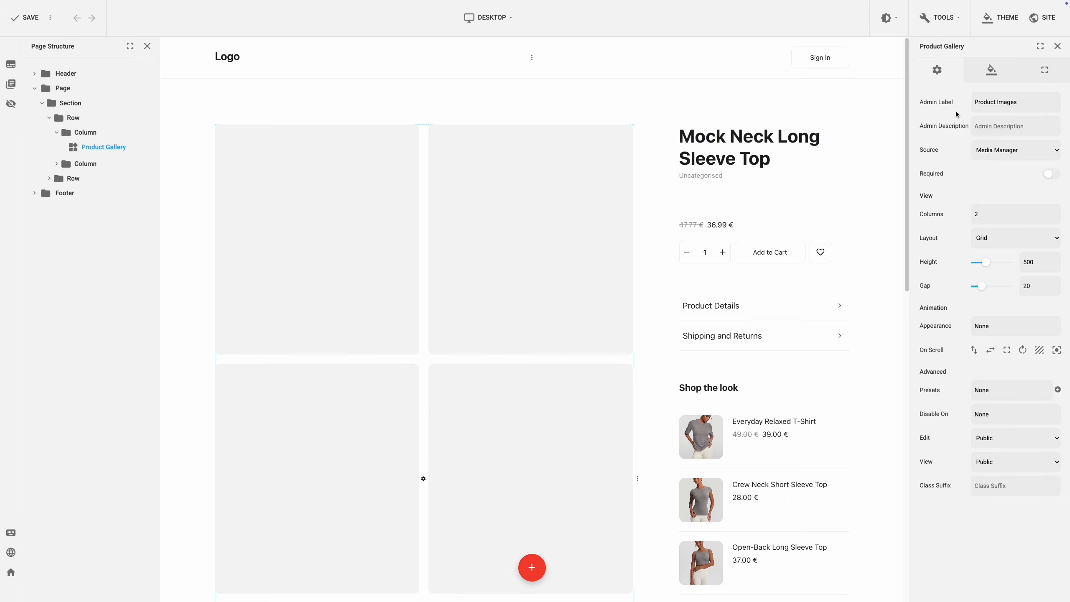
{"action": "left_click", "coordinate": [1032, 108]}
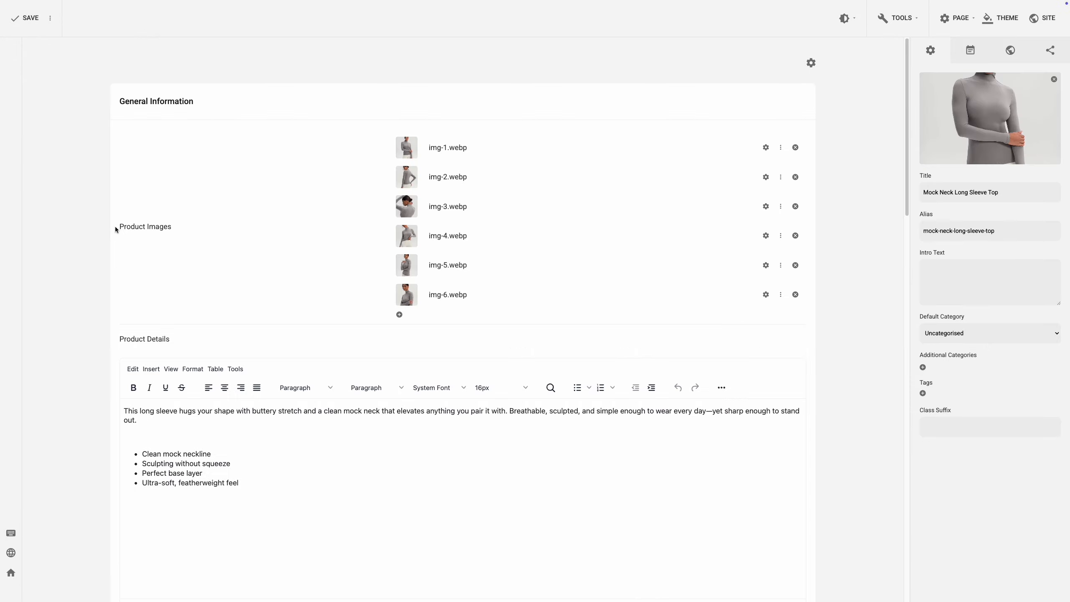
{"action": "left_click_drag", "start_coordinate": [120, 227], "coordinate": [171, 229]}
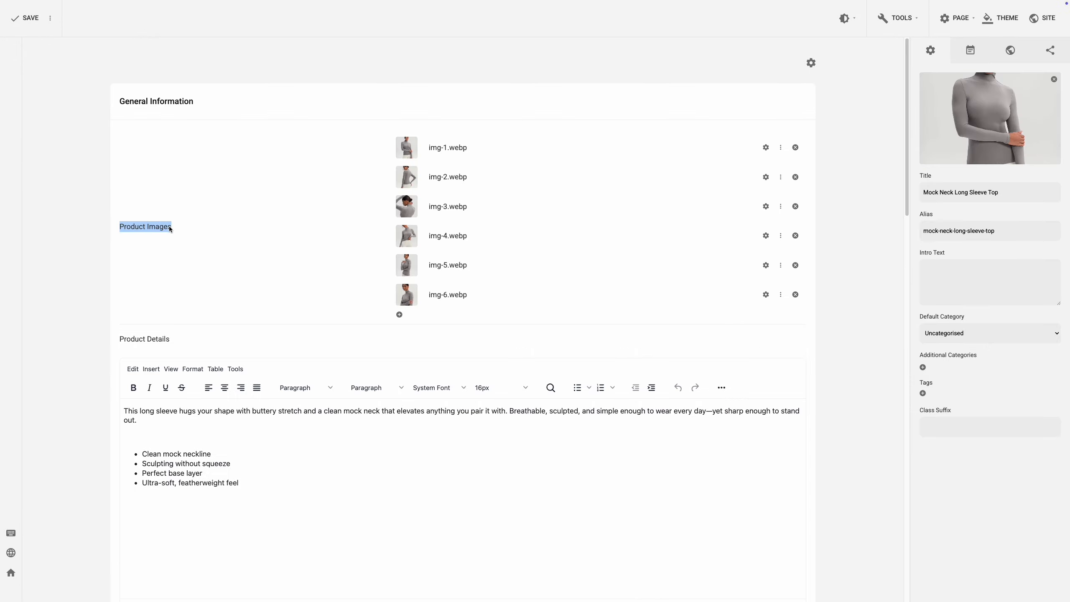
{"action": "left_click", "coordinate": [192, 228]}
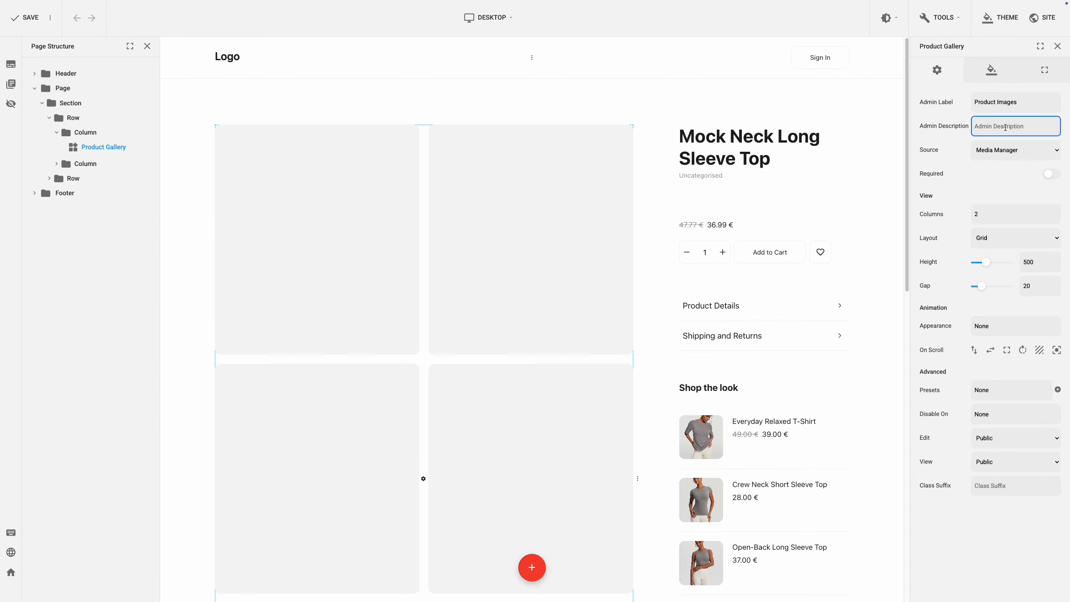
Step: Review the Product Gallery's source, required, columns, layout, height and gap options
{"action": "left_click", "coordinate": [1015, 150]}
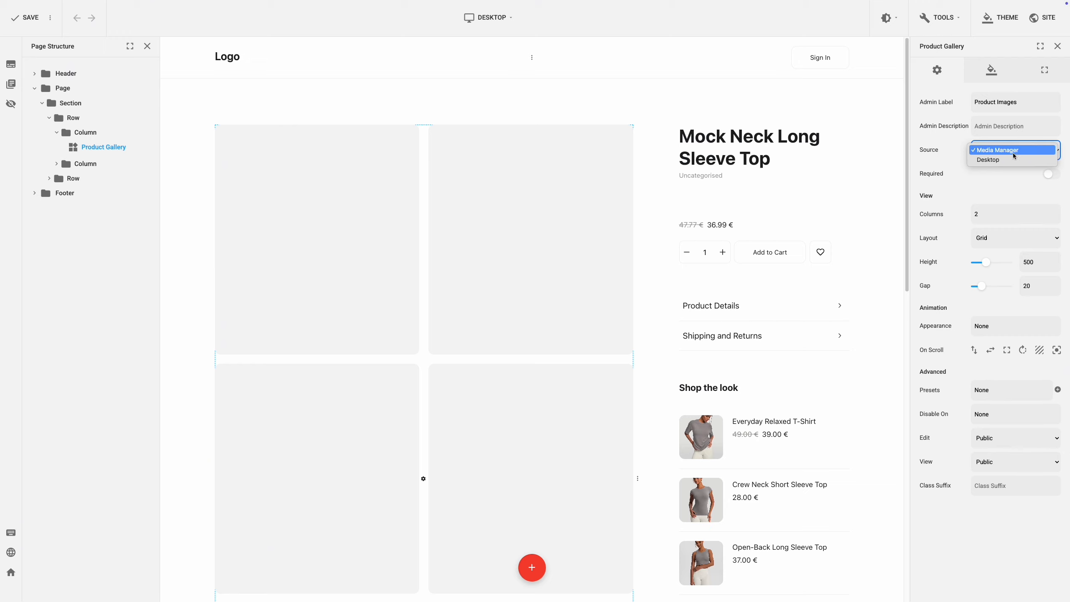
{"action": "left_click", "coordinate": [1011, 177]}
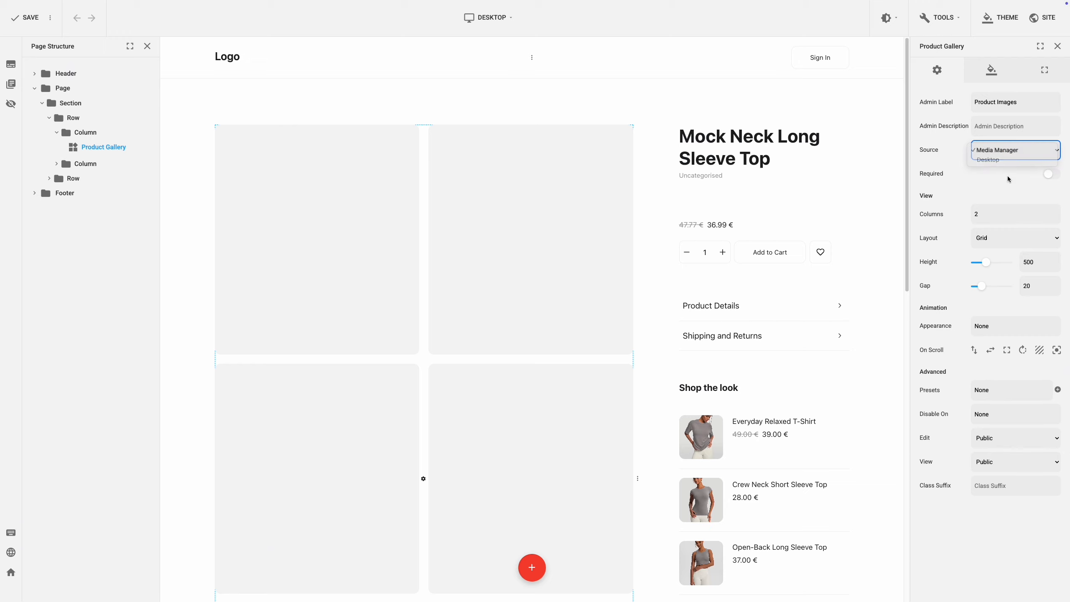
{"action": "left_click", "coordinate": [1051, 175]}
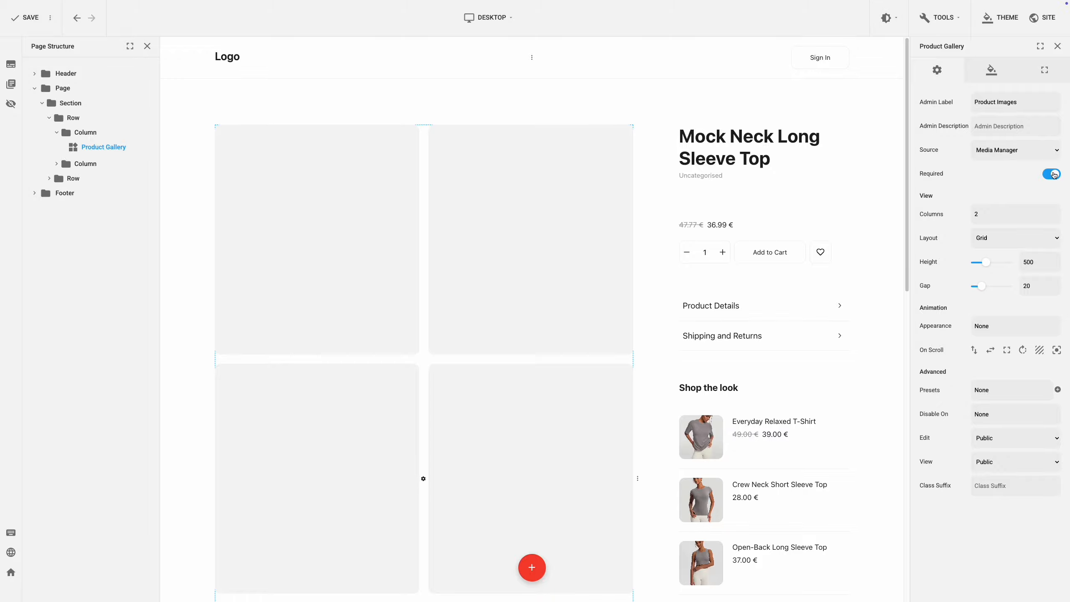
{"action": "left_click", "coordinate": [1049, 177]}
{"action": "left_click", "coordinate": [1054, 213]}
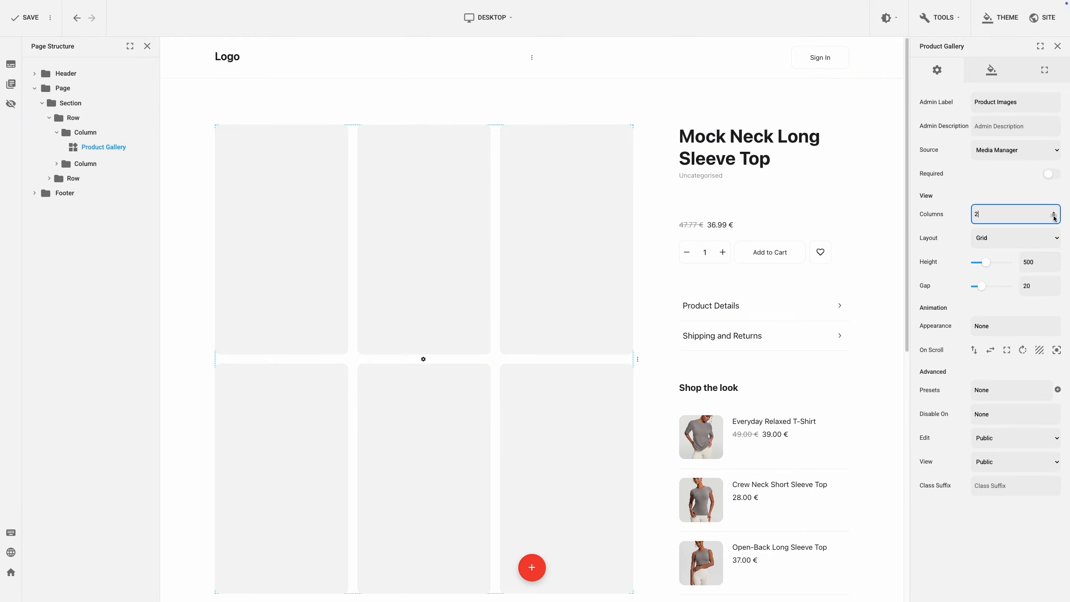
{"action": "left_click", "coordinate": [1052, 238]}
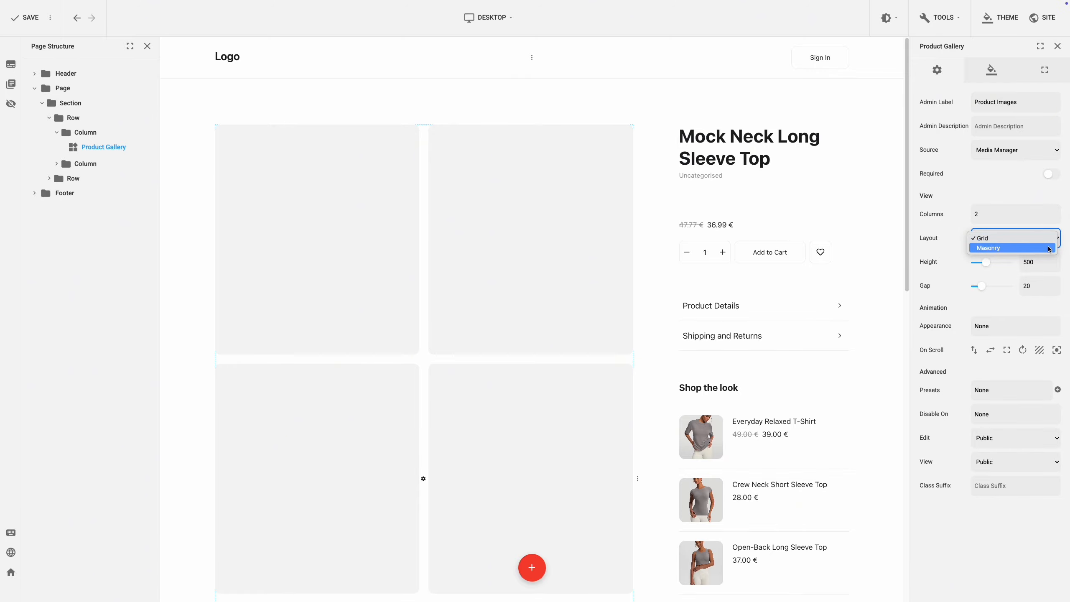
{"action": "left_click", "coordinate": [1049, 239]}
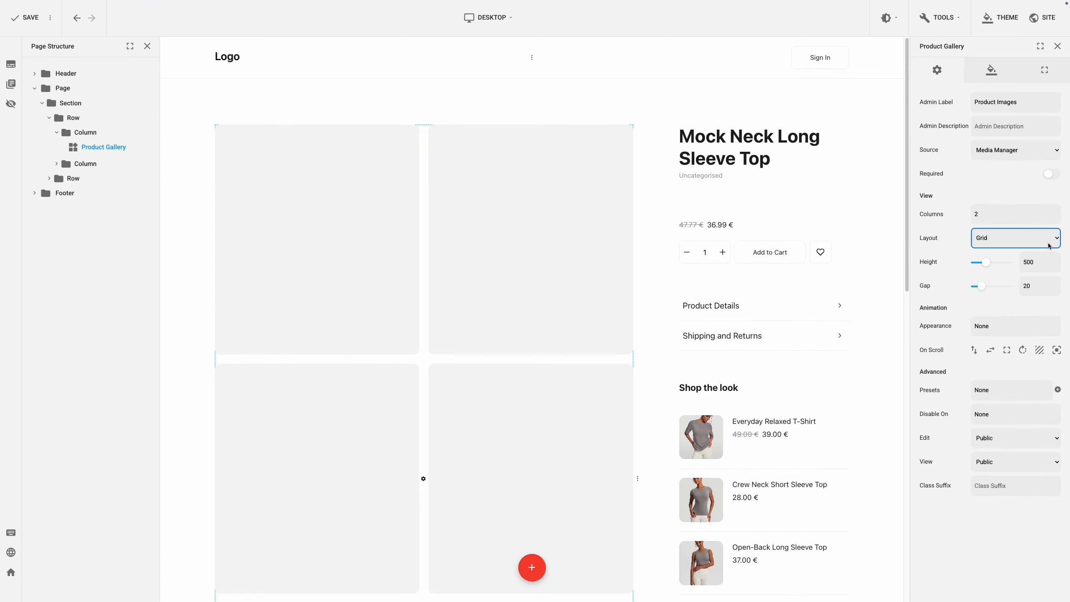
{"action": "left_click", "coordinate": [1047, 260]}
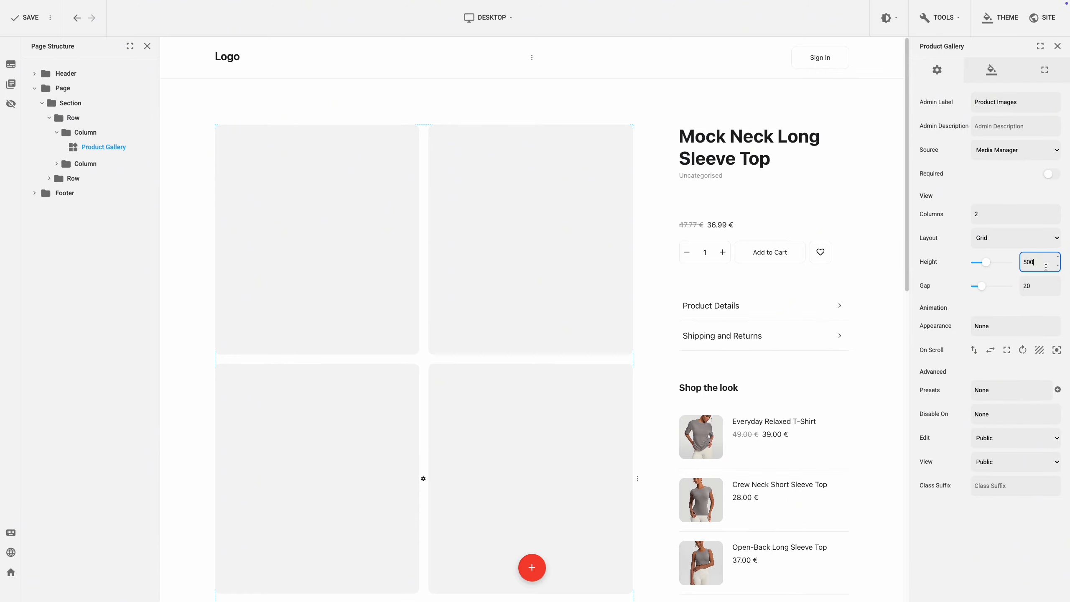
{"action": "left_click", "coordinate": [1042, 283]}
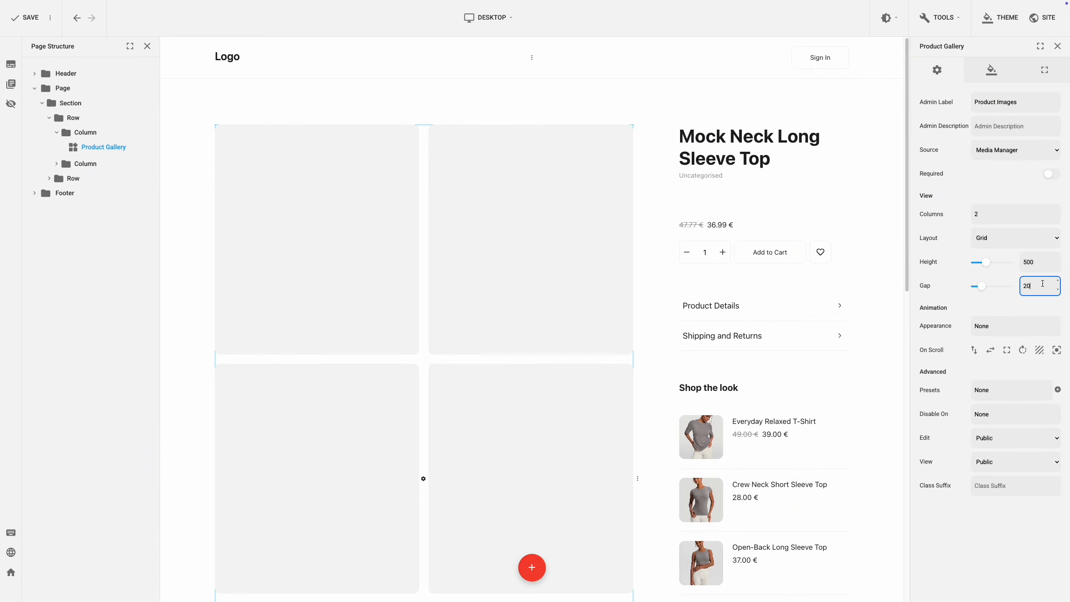
{"action": "left_click", "coordinate": [1001, 304]}
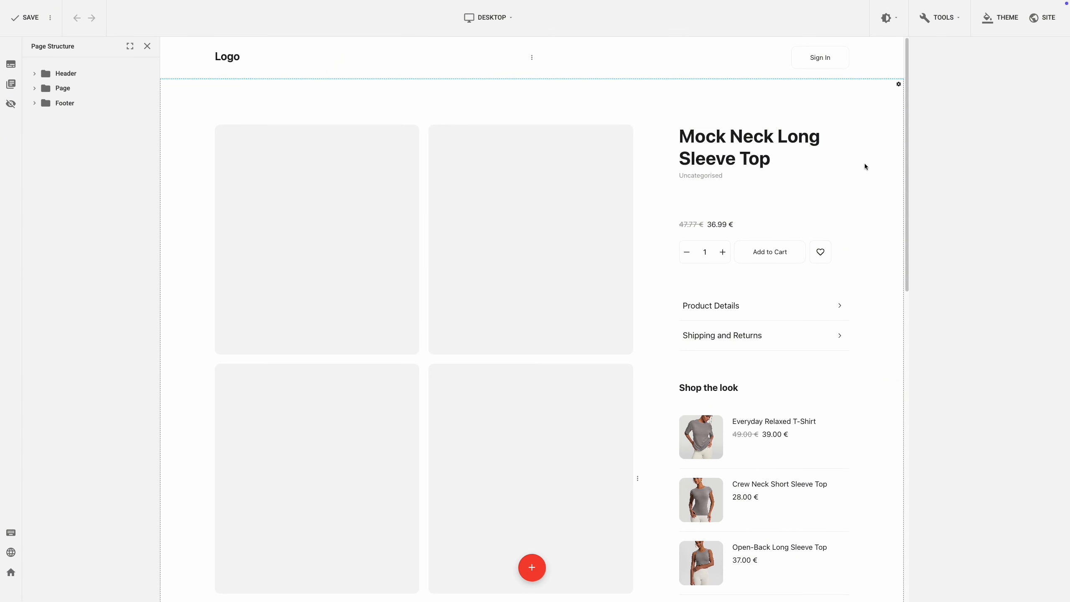
Step: Inspect the Post Intro settings and its info item options
{"action": "left_click", "coordinate": [744, 158]}
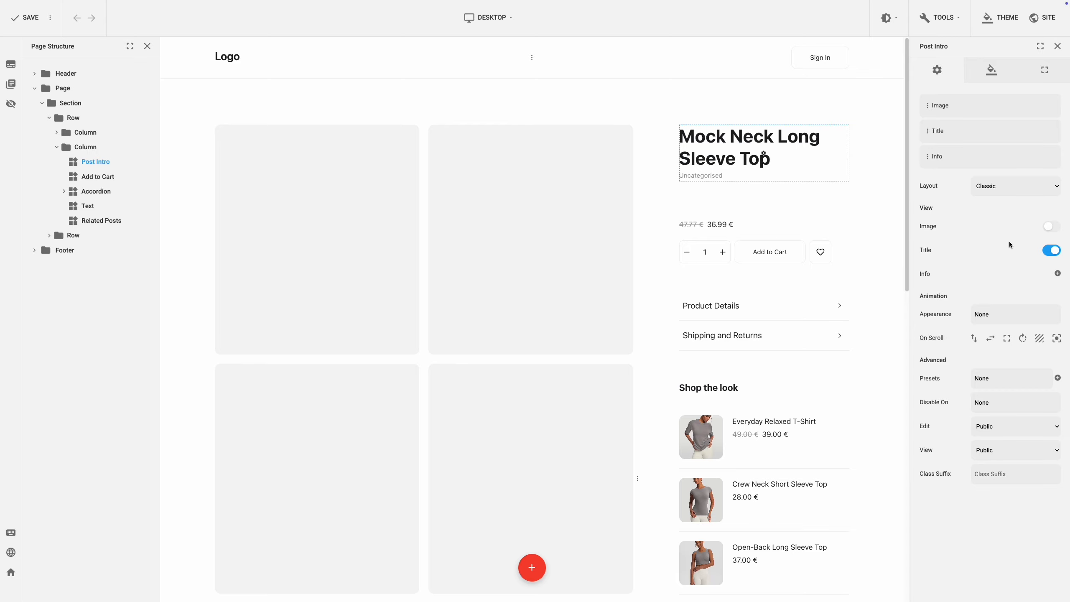
{"action": "left_click", "coordinate": [1058, 273]}
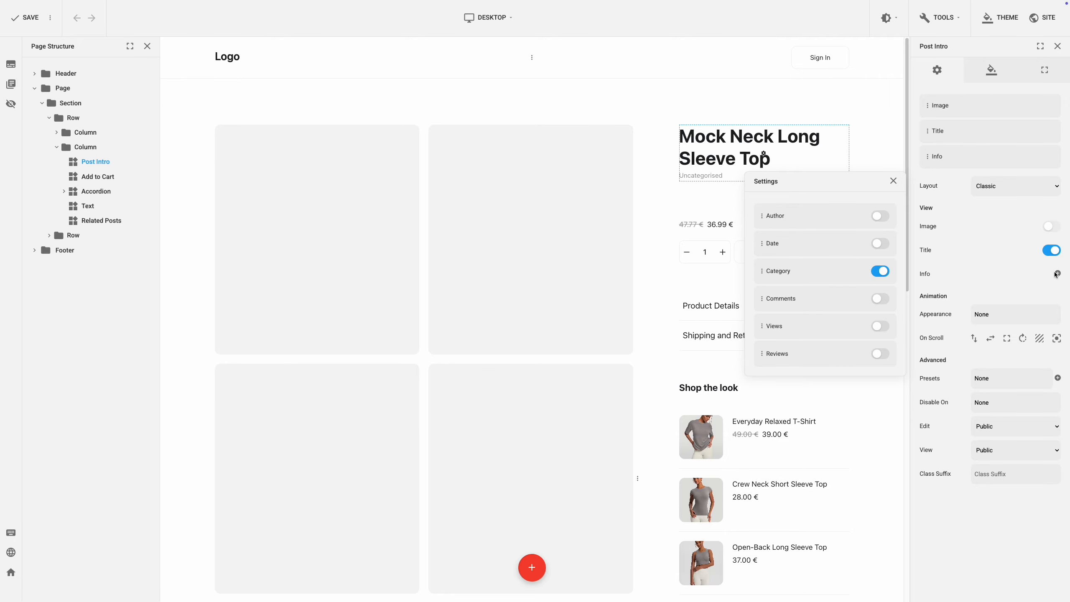
{"action": "left_click", "coordinate": [987, 273]}
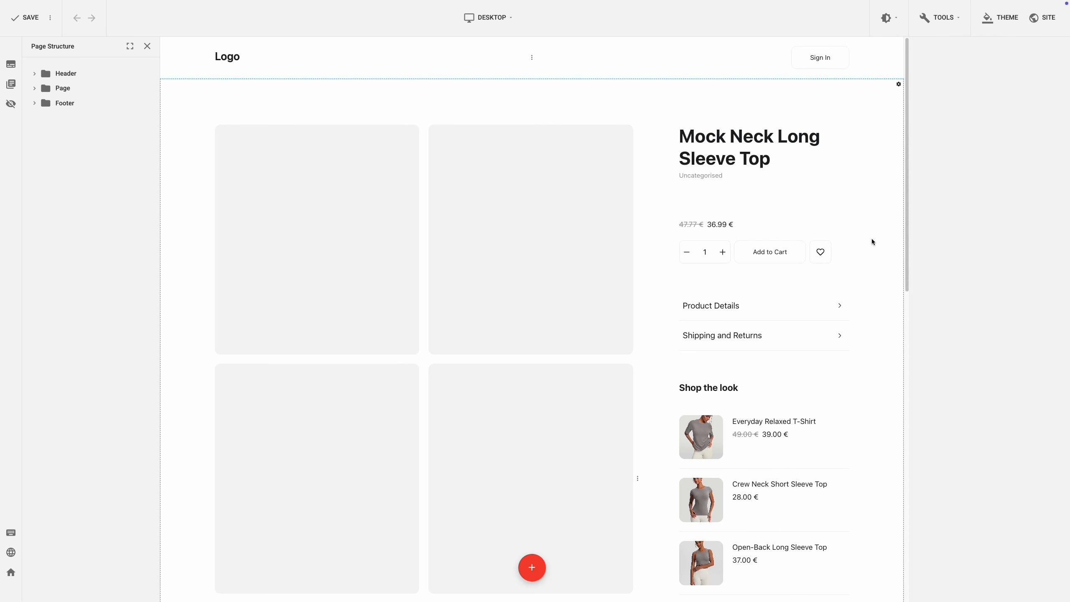
Step: Toggle the Add to Cart's Availability and SKU display on and off again
{"action": "left_click", "coordinate": [796, 232]}
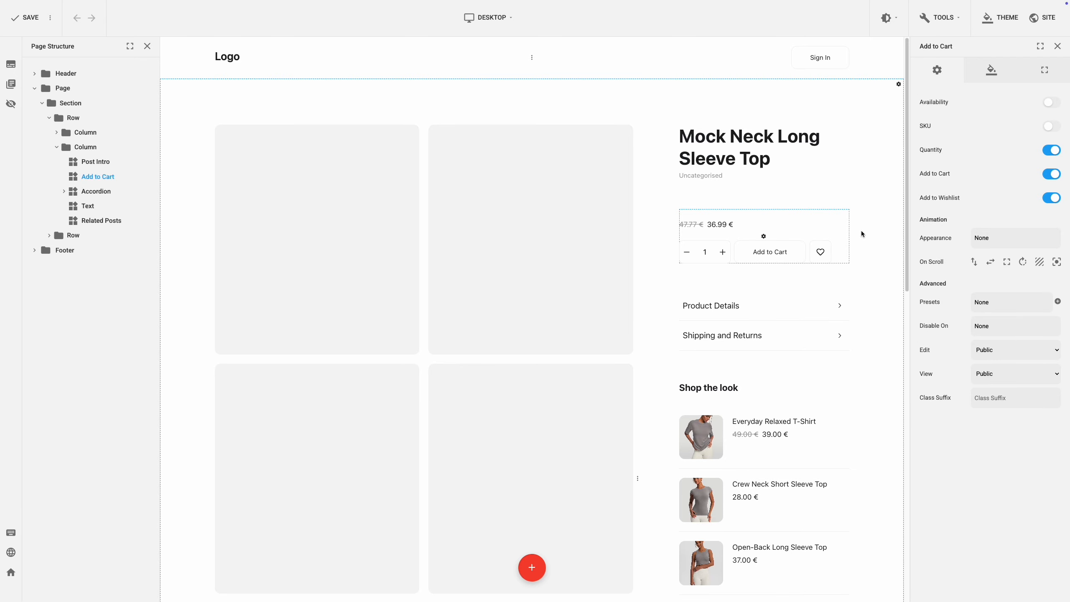
{"action": "left_click", "coordinate": [1053, 104]}
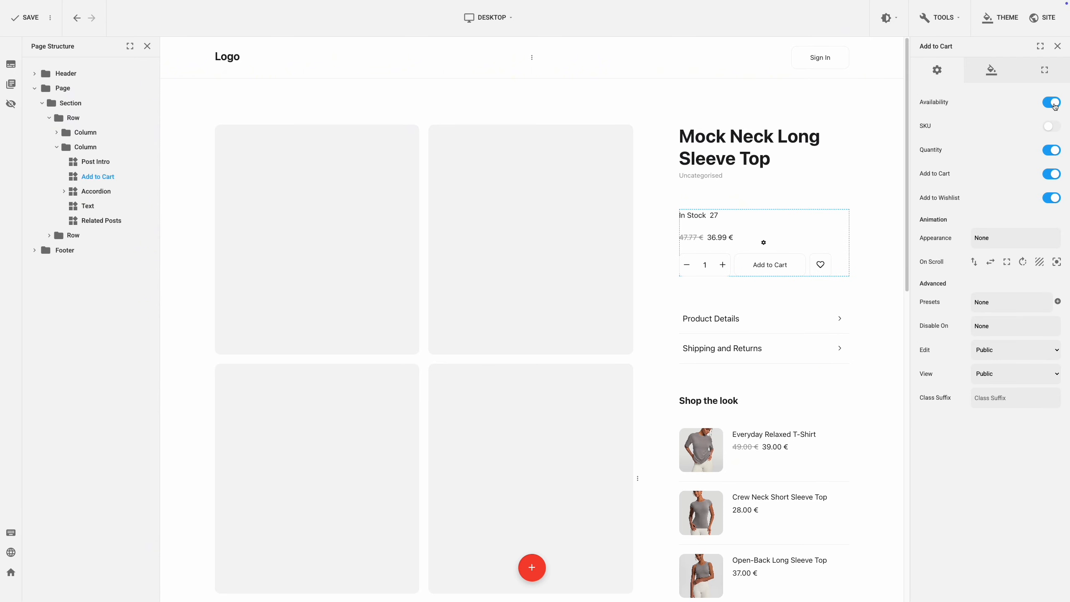
{"action": "left_click", "coordinate": [1053, 104]}
{"action": "left_click", "coordinate": [1053, 127]}
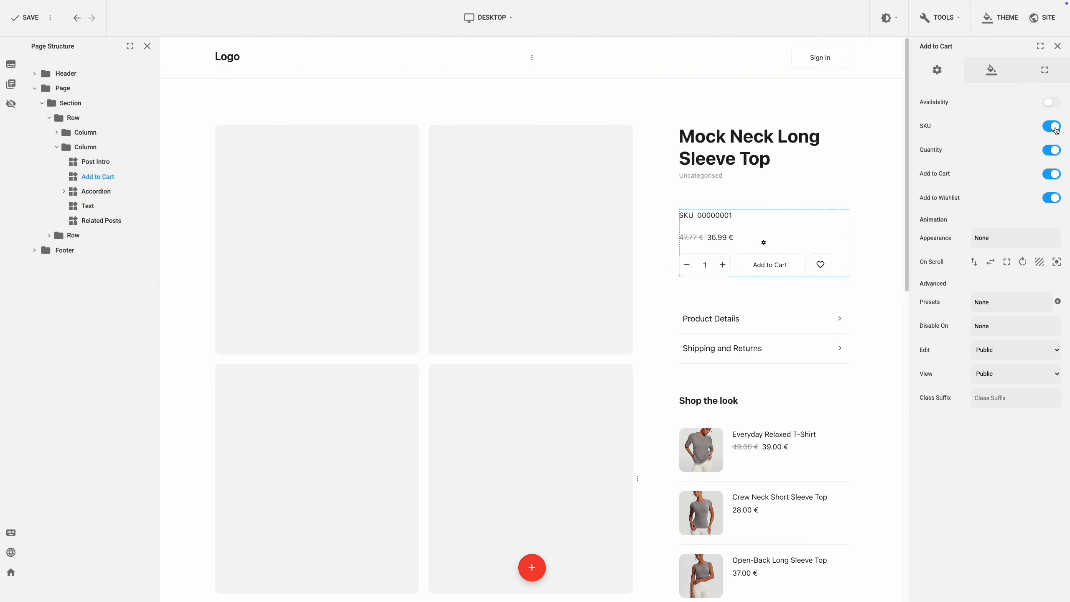
{"action": "left_click", "coordinate": [1053, 127]}
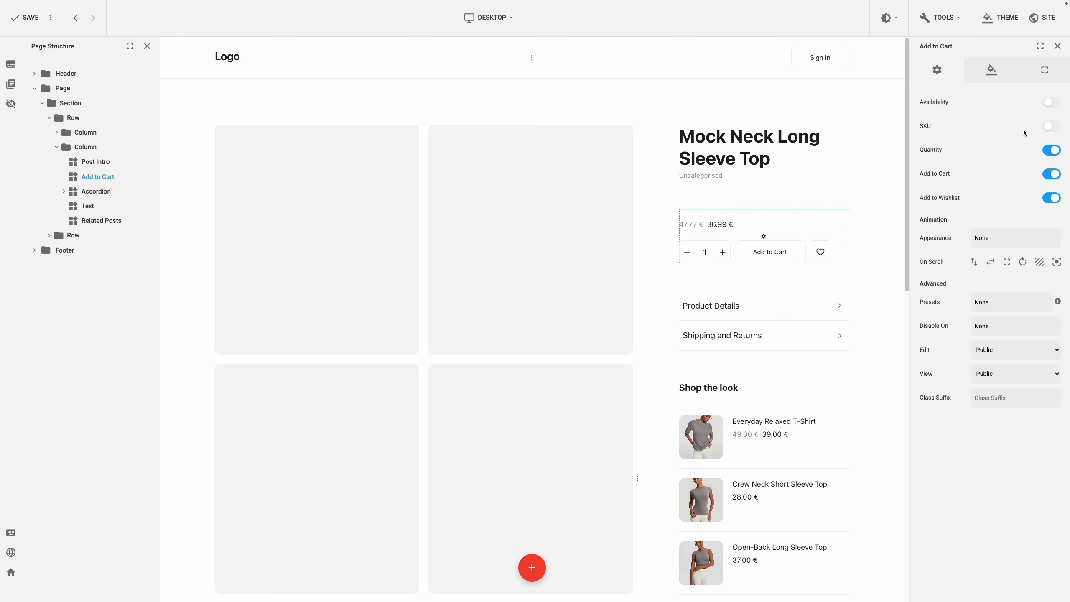
Step: Review the Add to Cart design options for its info, price and button elements
{"action": "left_click", "coordinate": [1001, 84]}
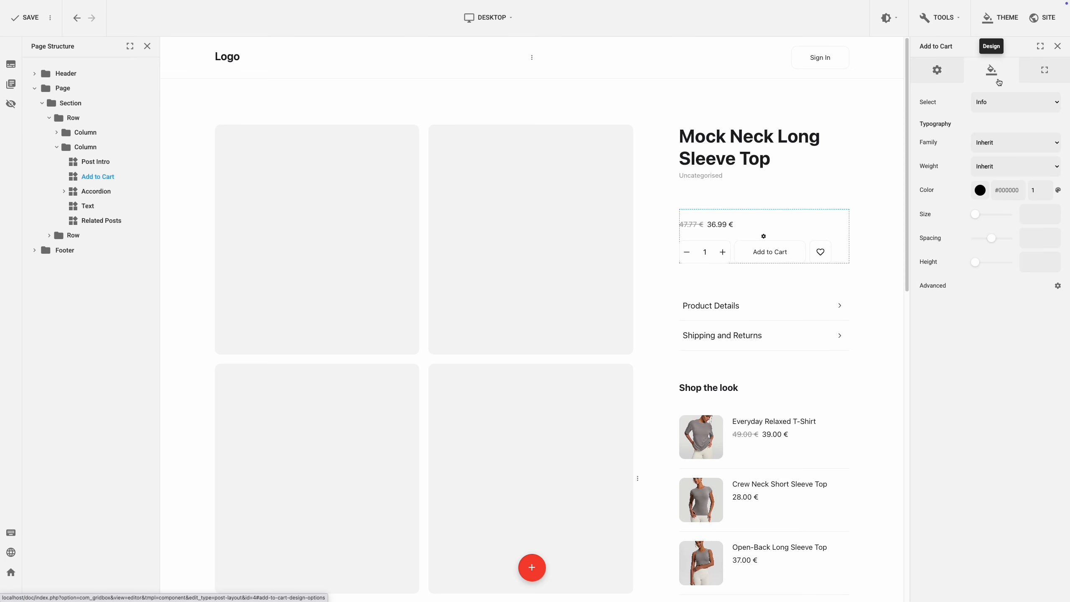
{"action": "left_click", "coordinate": [1013, 100]}
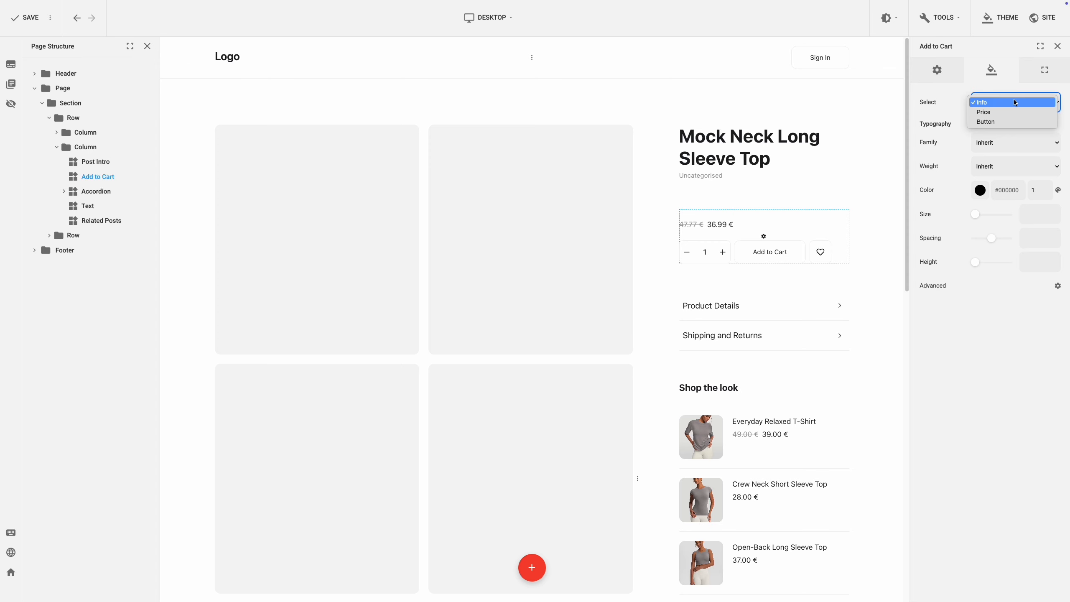
{"action": "left_click", "coordinate": [953, 91]}
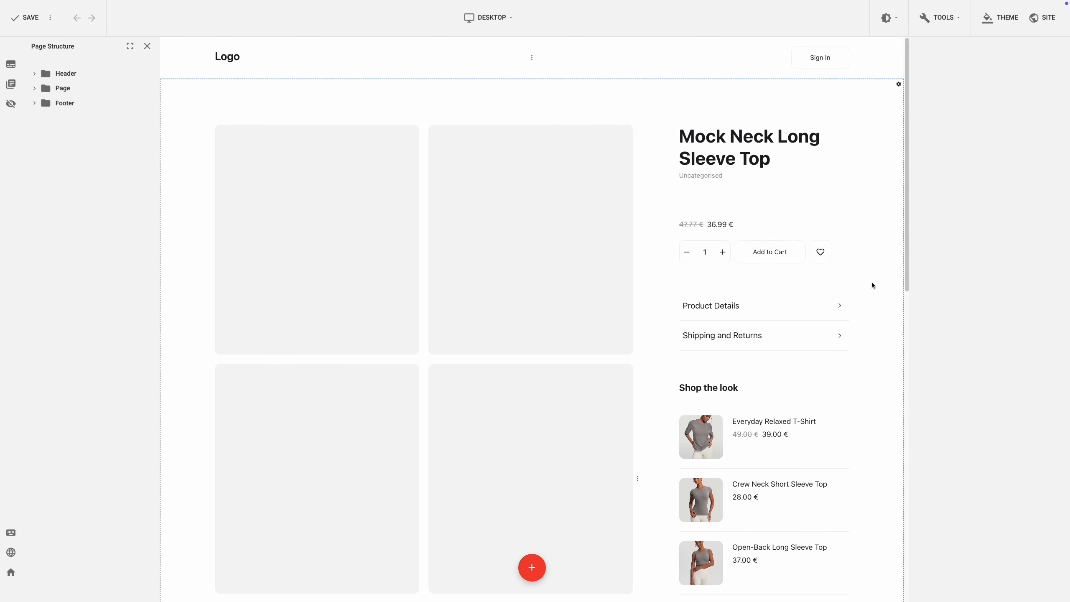
Step: Select the accordion again and expand its Product Details item
{"action": "left_click", "coordinate": [763, 298]}
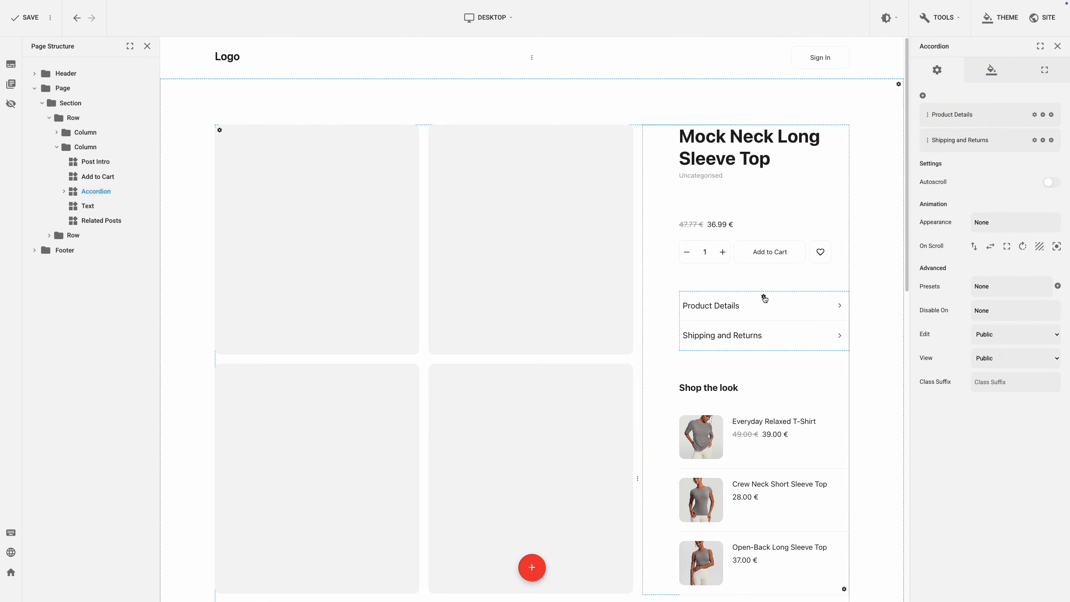
{"action": "left_click", "coordinate": [820, 308]}
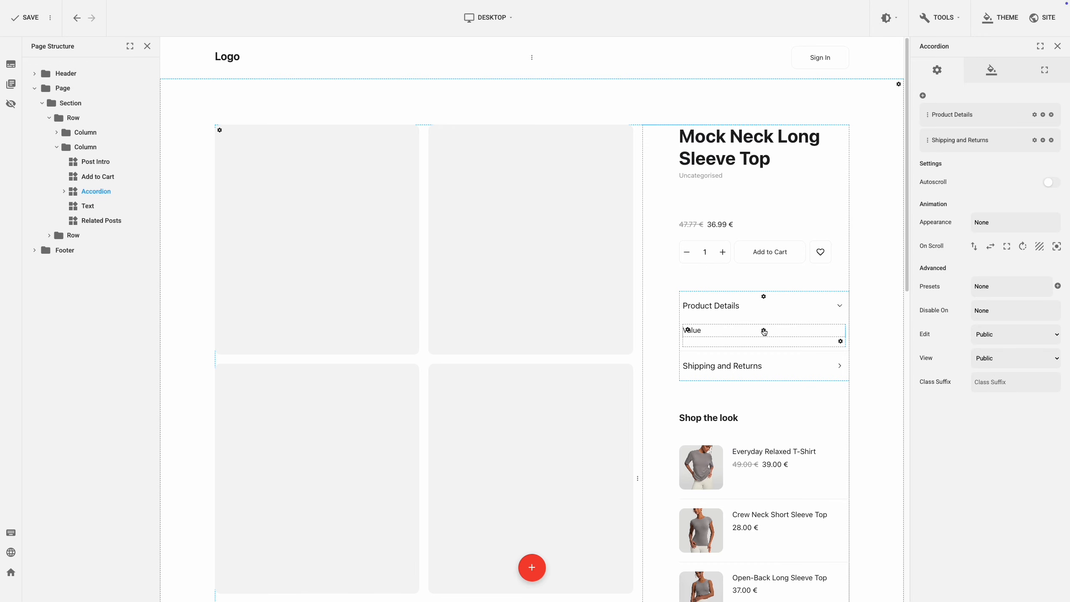
Step: Open the product editor from the accordion's field and examine the Product Details content
{"action": "left_click", "coordinate": [763, 331]}
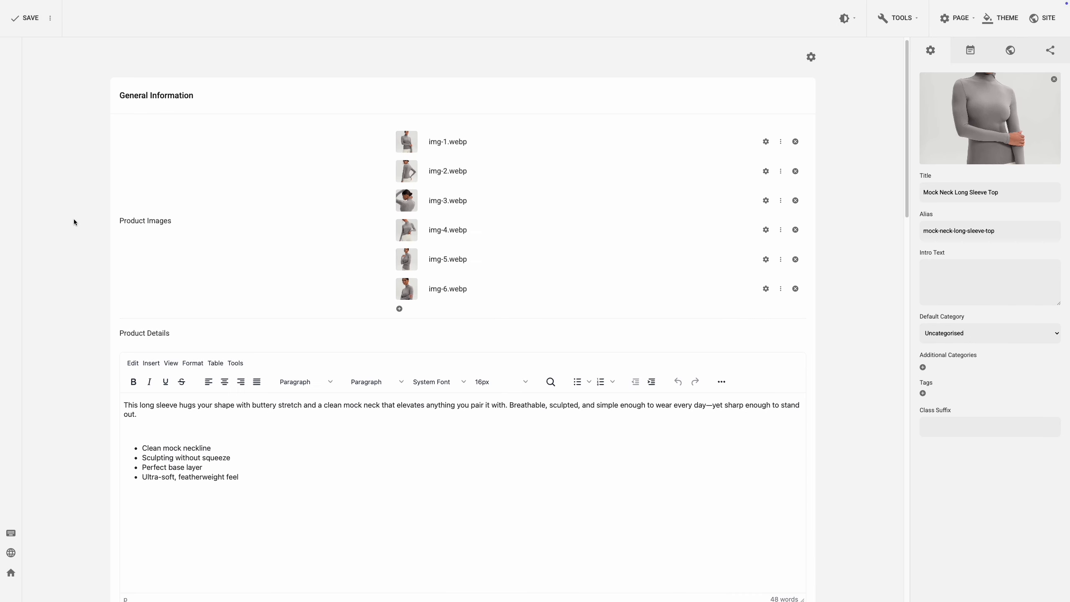
{"action": "scroll", "coordinate": [74, 219], "scroll_direction": "down", "scroll_amount": 3}
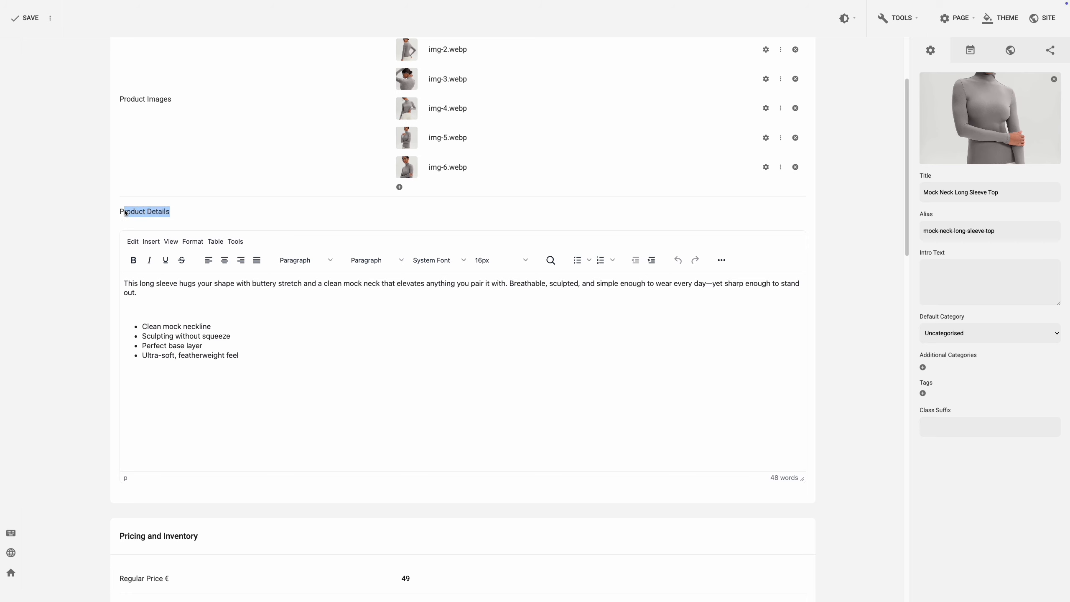
{"action": "left_click_drag", "start_coordinate": [125, 213], "coordinate": [122, 214]}
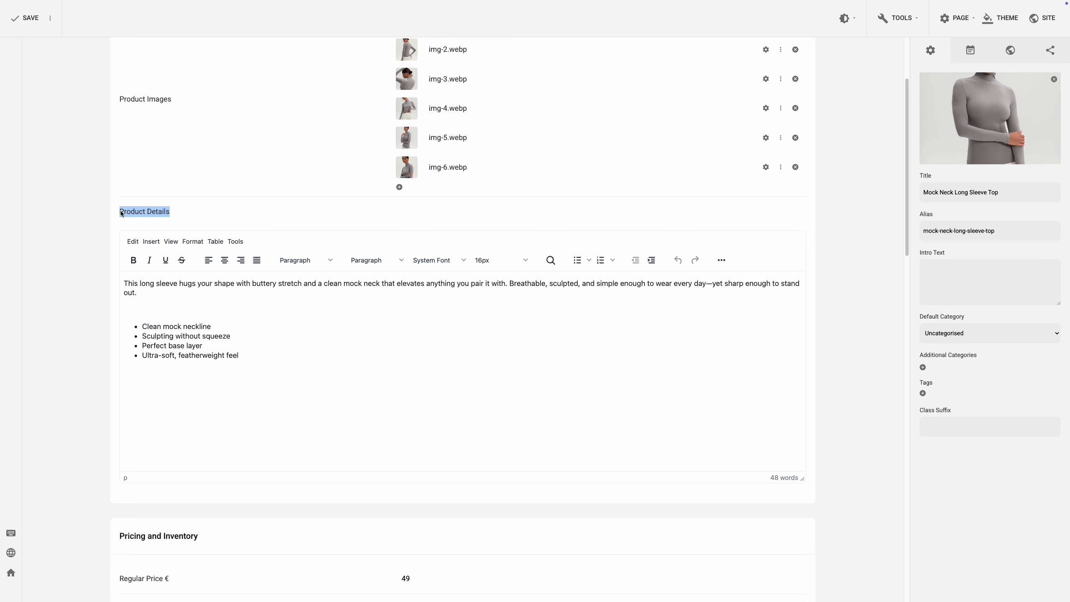
{"action": "left_click", "coordinate": [82, 216]}
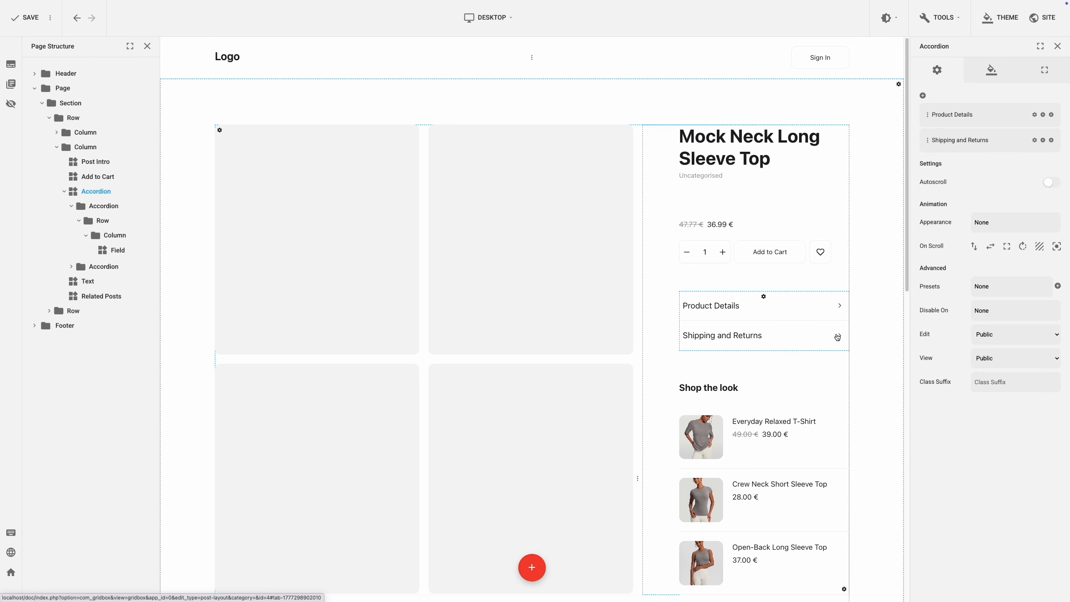
Step: Expand the Shipping and Returns accordion item in the page preview
{"action": "left_click", "coordinate": [837, 337]}
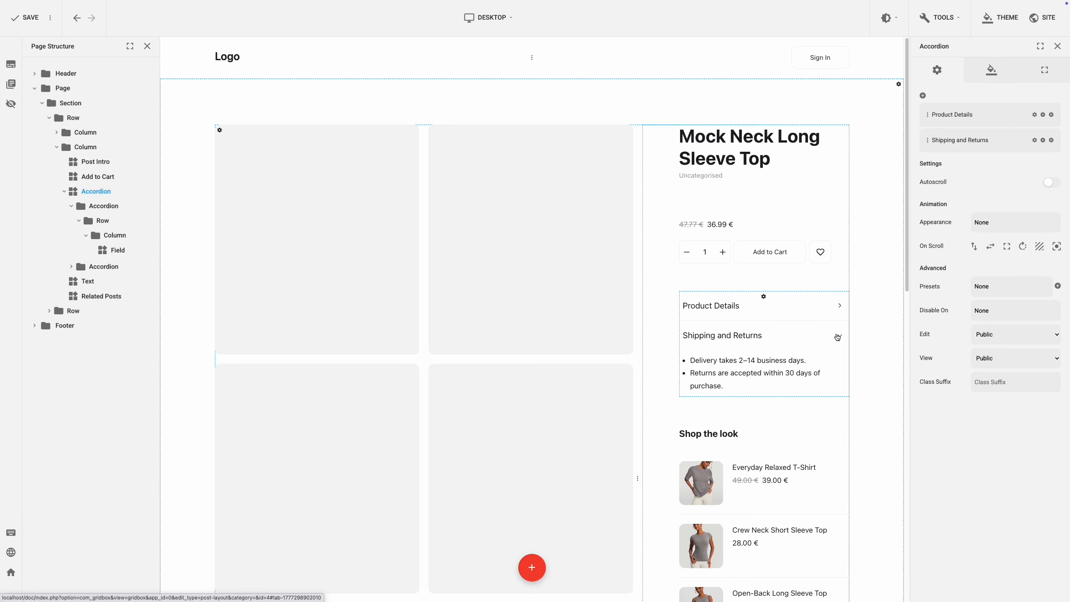
{"action": "left_click", "coordinate": [806, 356]}
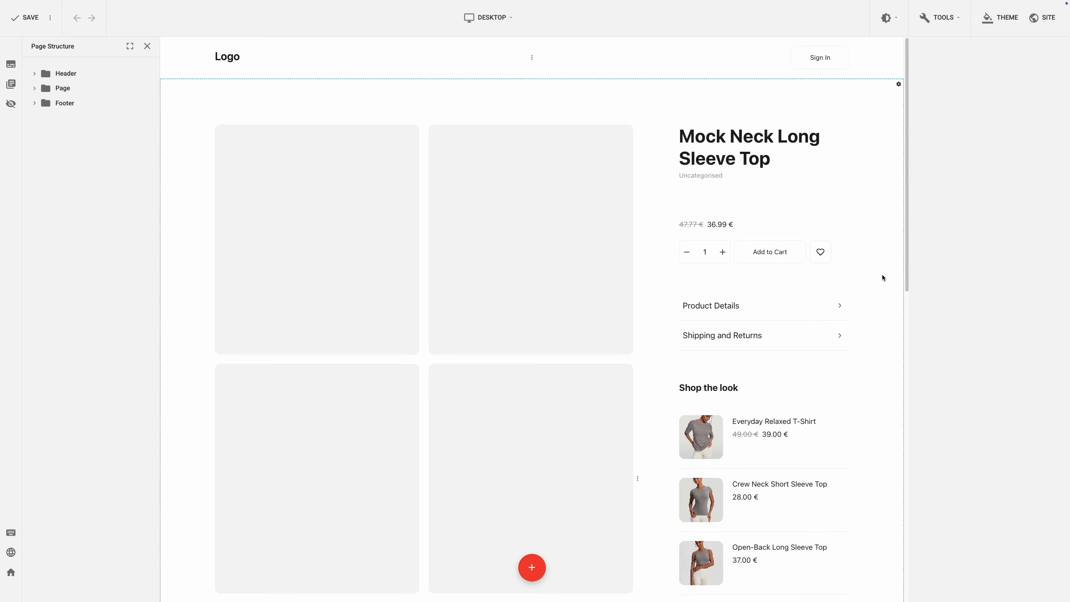
Step: Select the Related Posts plugin and review its Store options and Design element list
{"action": "left_click_drag", "start_coordinate": [906, 252], "coordinate": [908, 285]}
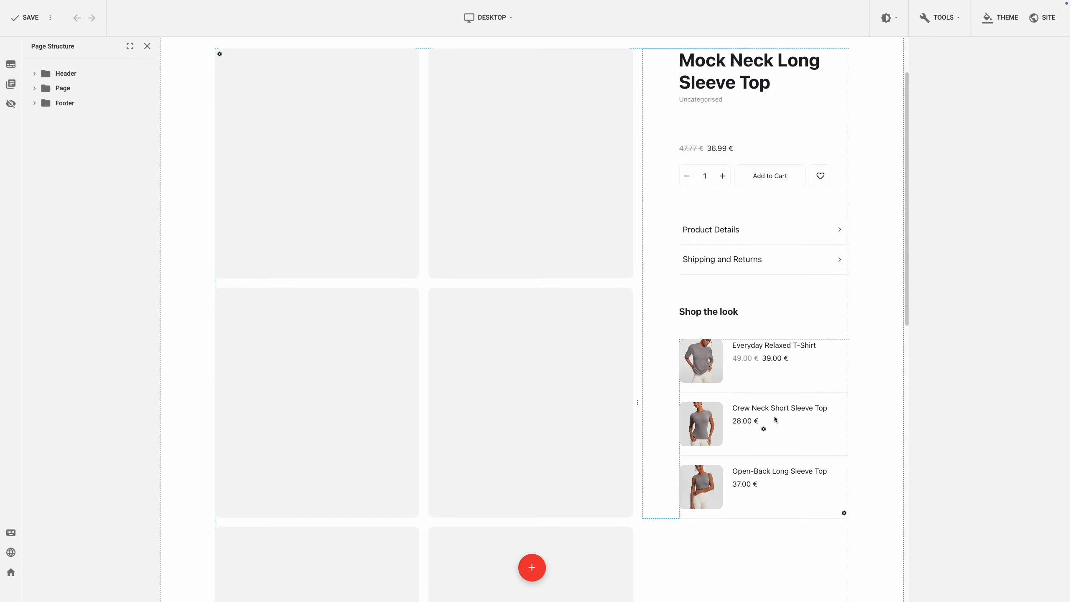
{"action": "left_click", "coordinate": [763, 428]}
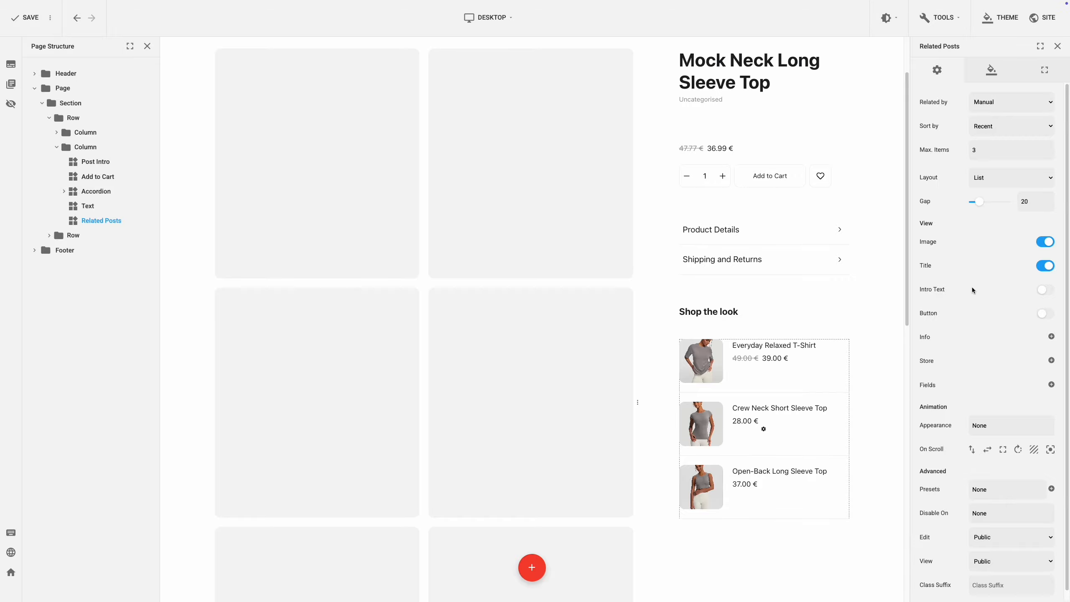
{"action": "left_click", "coordinate": [1051, 360]}
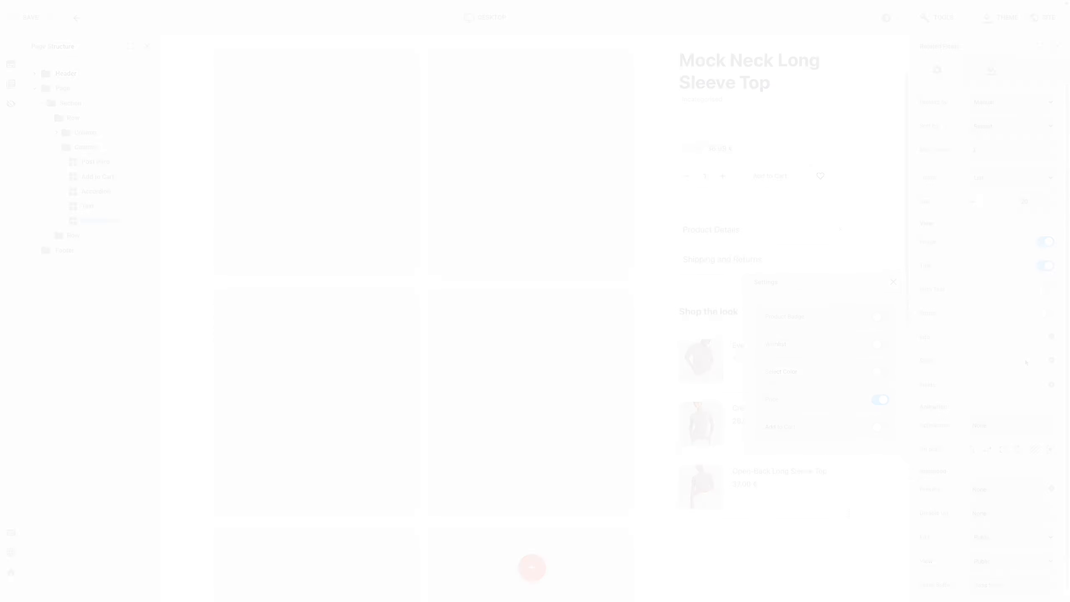
{"action": "left_click", "coordinate": [997, 74]}
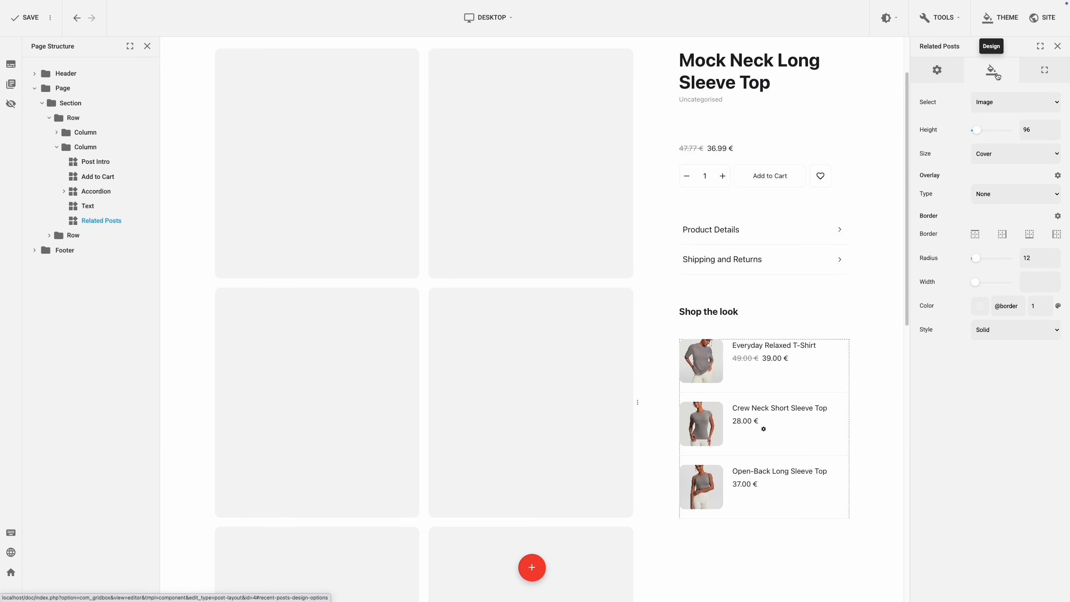
{"action": "left_click", "coordinate": [1021, 102]}
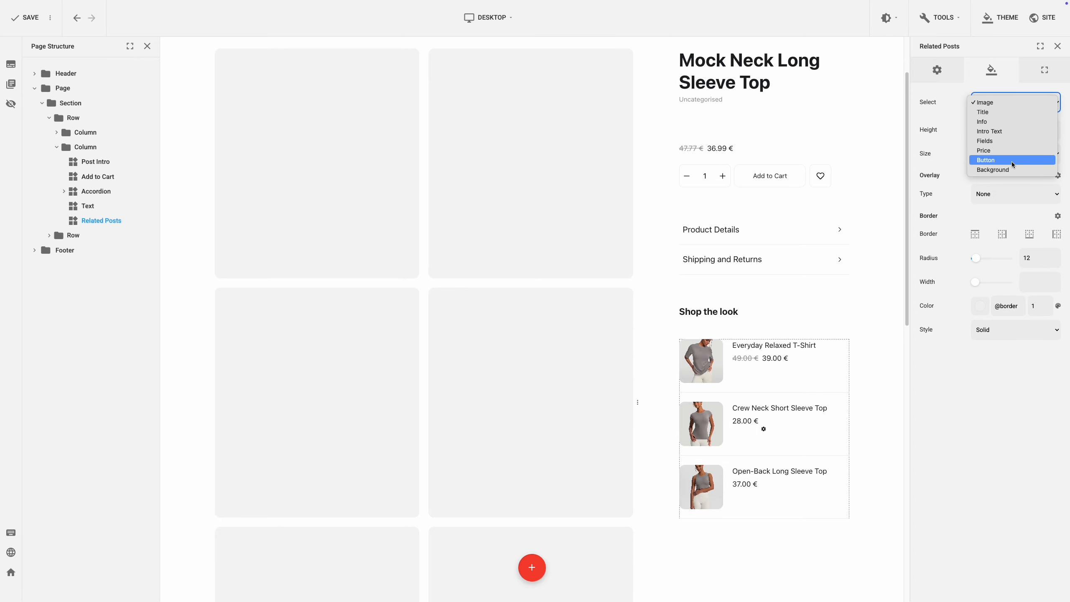
{"action": "left_click", "coordinate": [952, 95]}
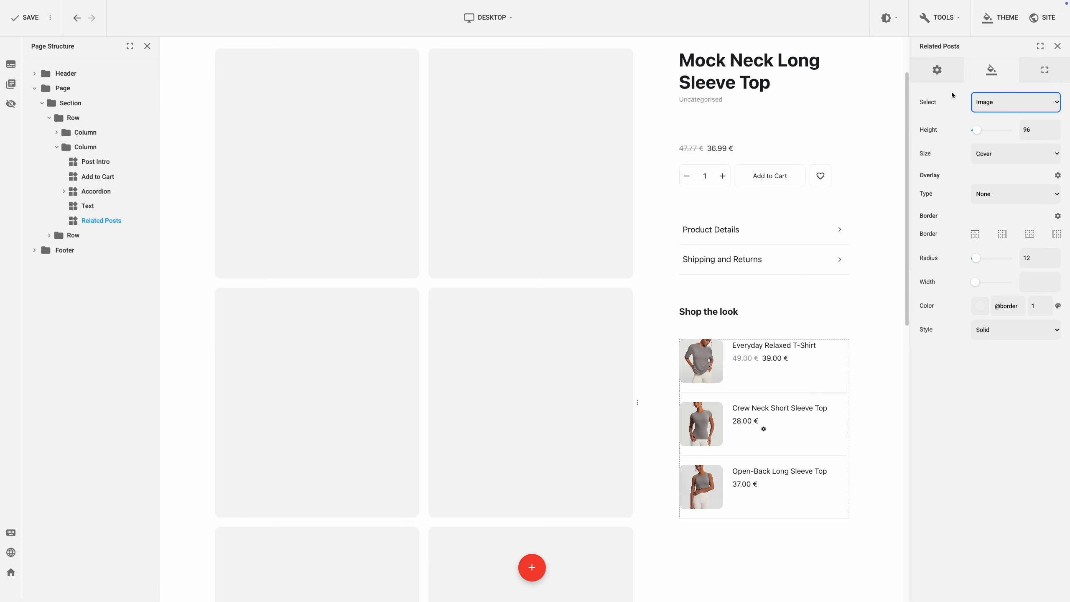
{"action": "left_click", "coordinate": [946, 82]}
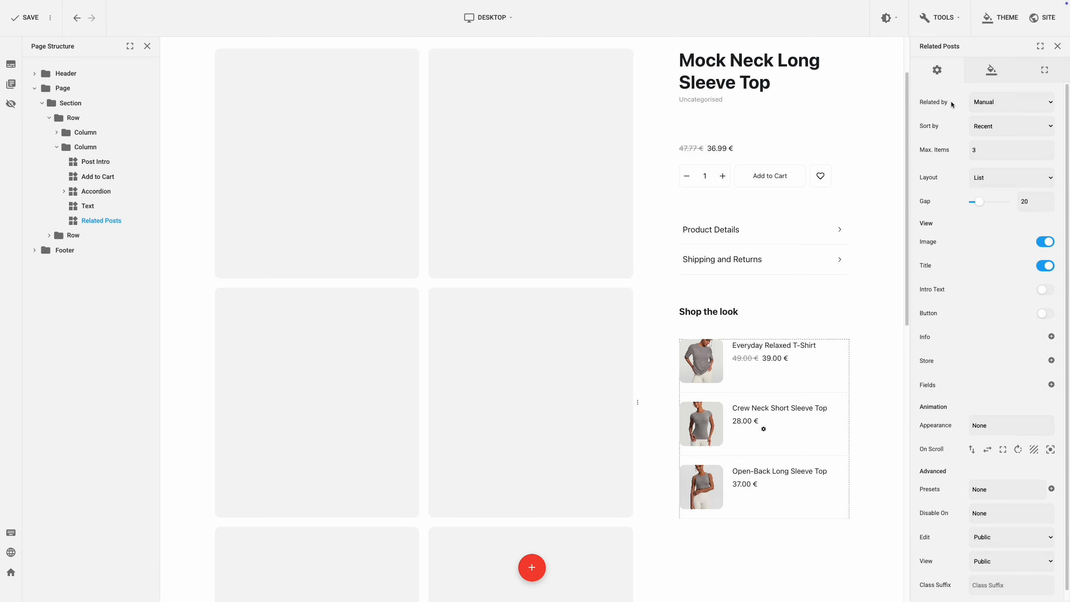
Step: Check the Related by options and the product's related products picker
{"action": "left_click", "coordinate": [1013, 101]}
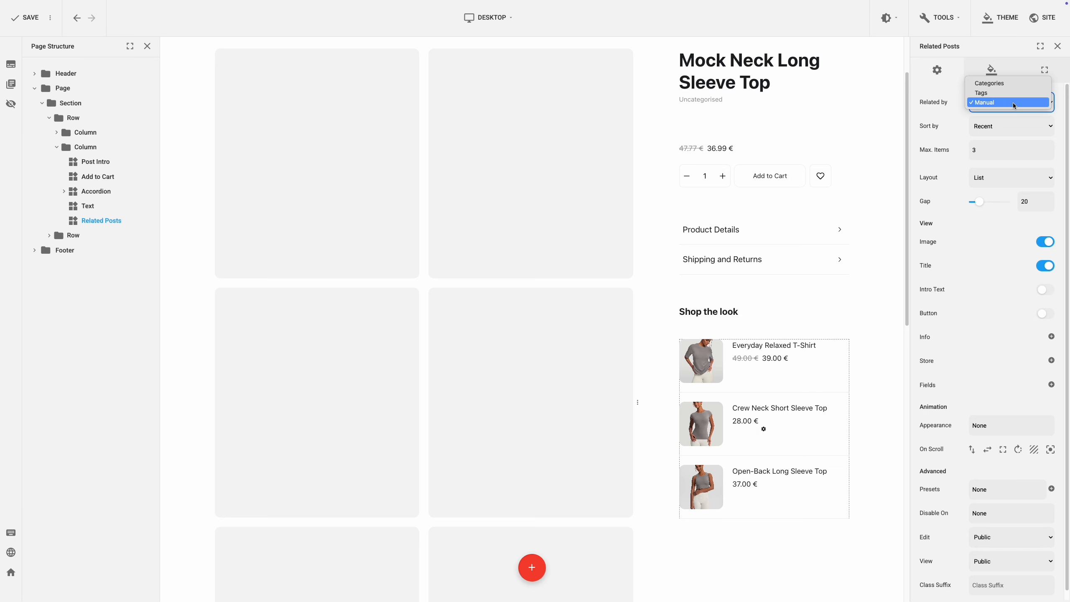
{"action": "left_click", "coordinate": [1013, 102]}
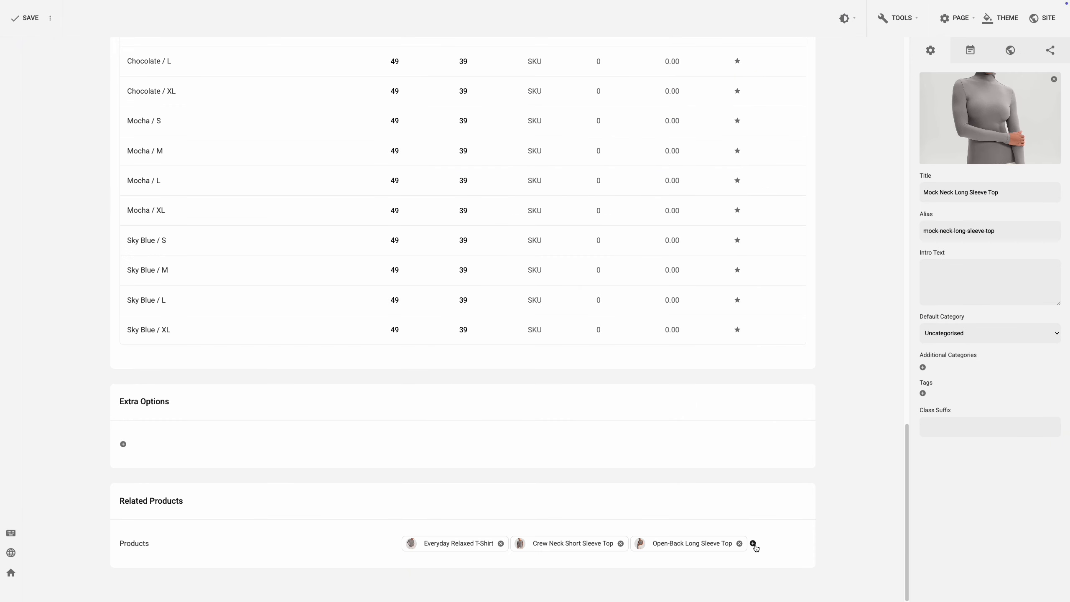
{"action": "left_click", "coordinate": [753, 544]}
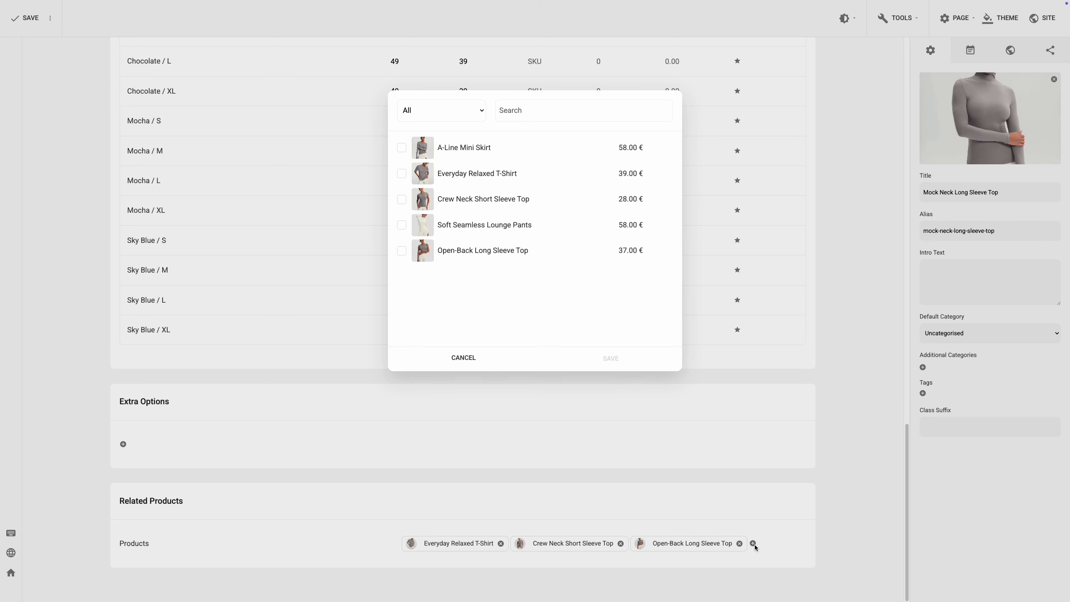
{"action": "left_click", "coordinate": [840, 532]}
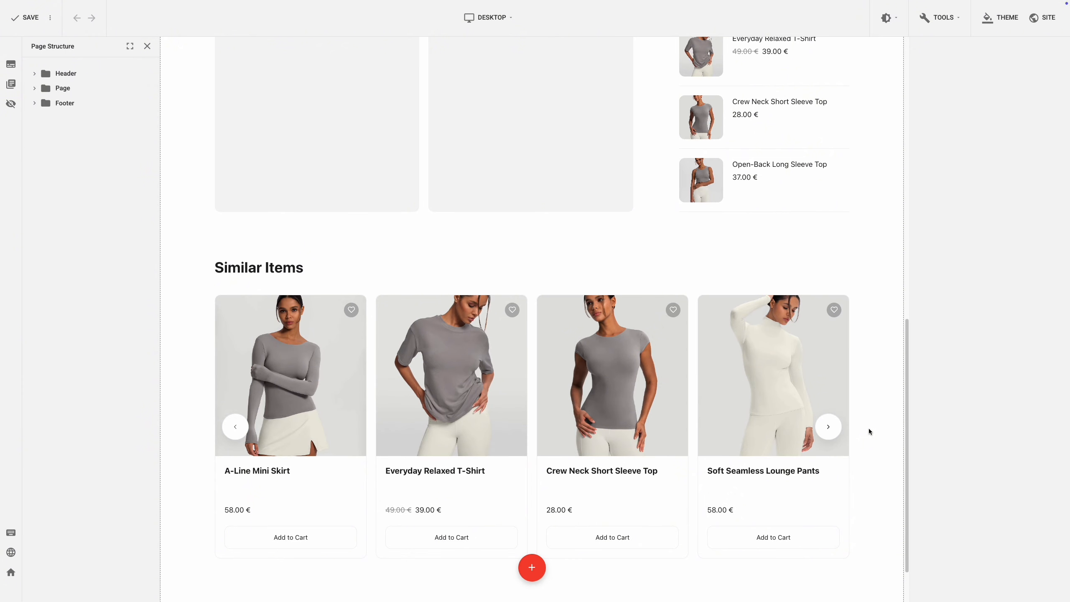
Step: Select the Similar Items related posts slider and review its arrows, design elements and Related by options
{"action": "left_click", "coordinate": [832, 430]}
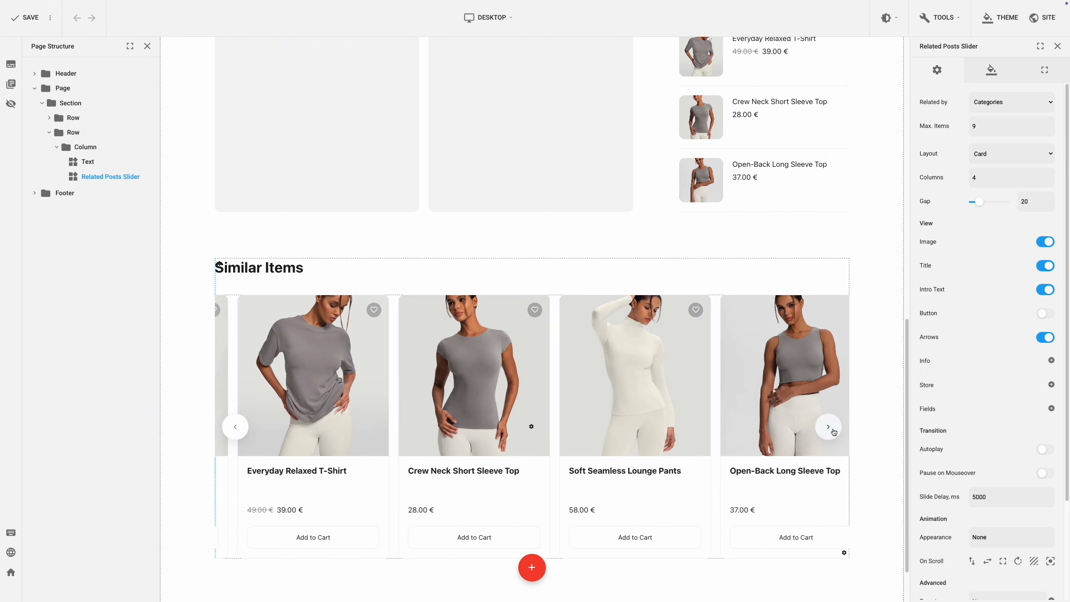
{"action": "left_click", "coordinate": [834, 431]}
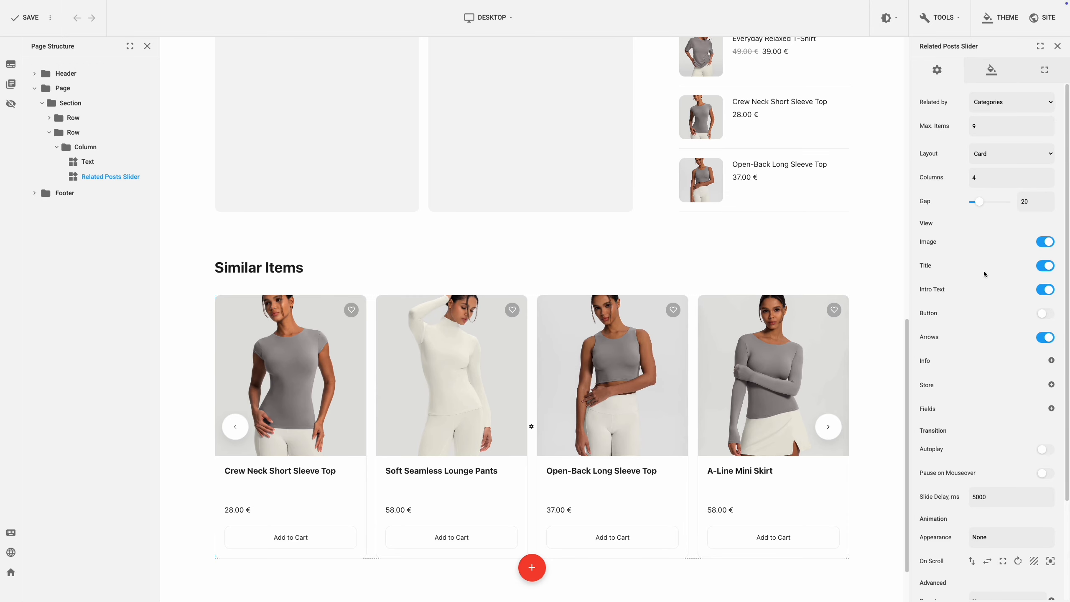
{"action": "left_click", "coordinate": [991, 71]}
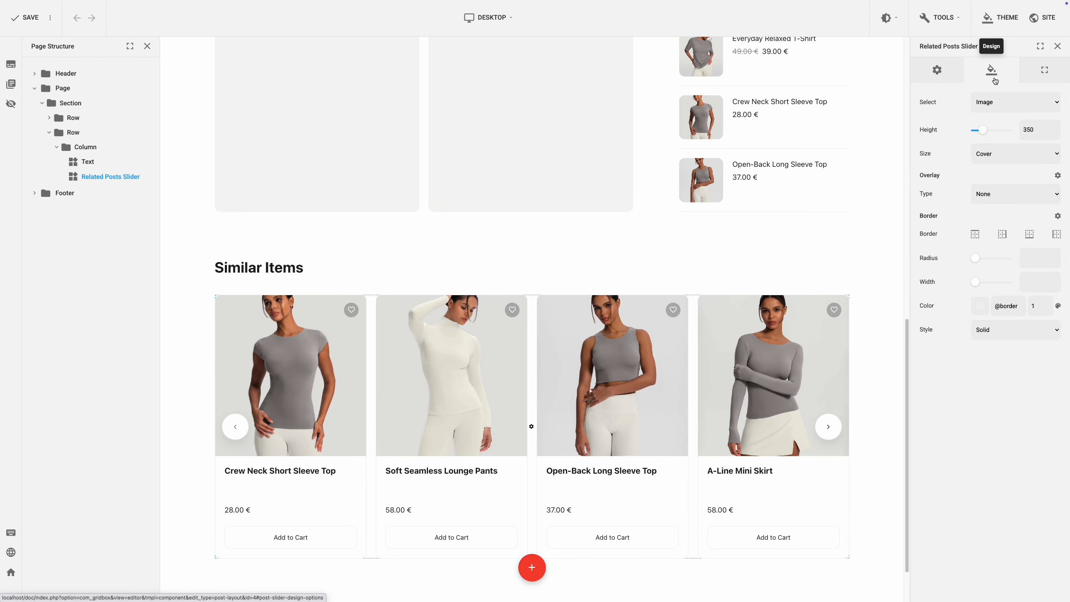
{"action": "left_click", "coordinate": [1005, 102]}
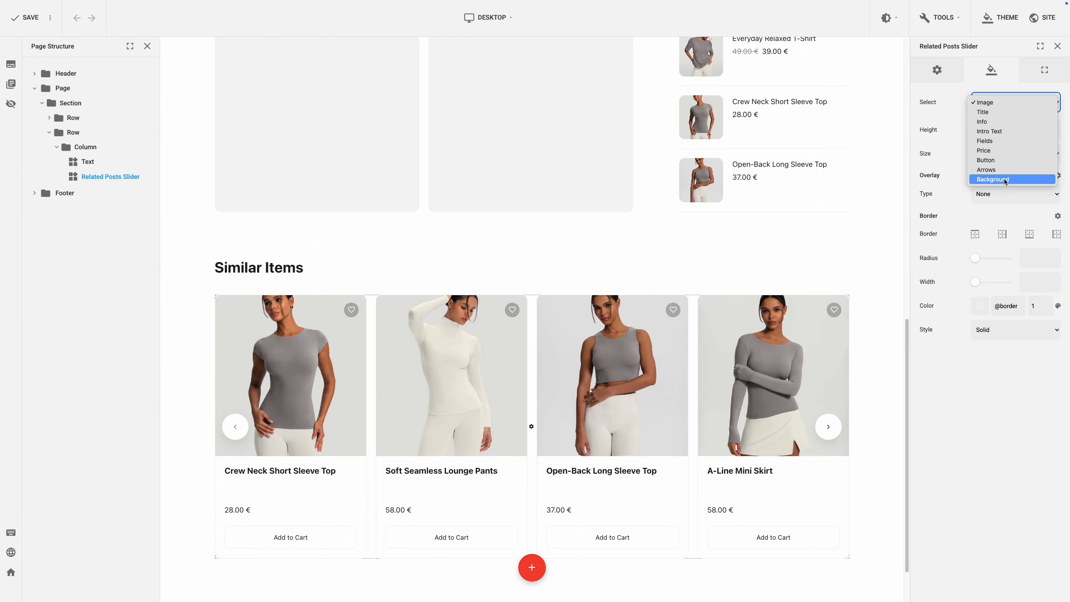
{"action": "left_click", "coordinate": [953, 100]}
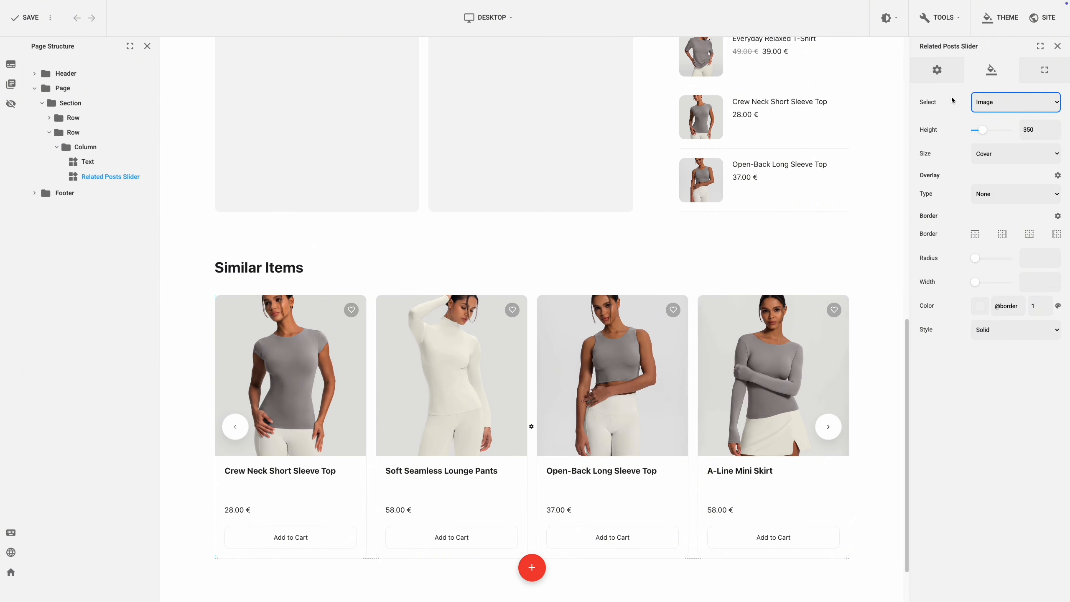
{"action": "left_click", "coordinate": [939, 76]}
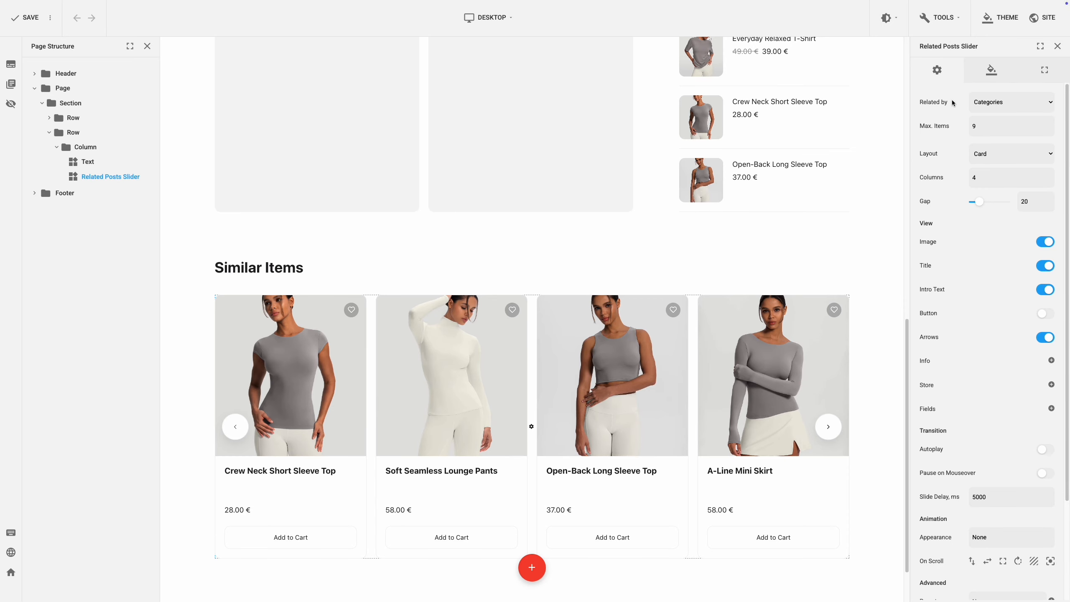
{"action": "left_click", "coordinate": [1008, 102]}
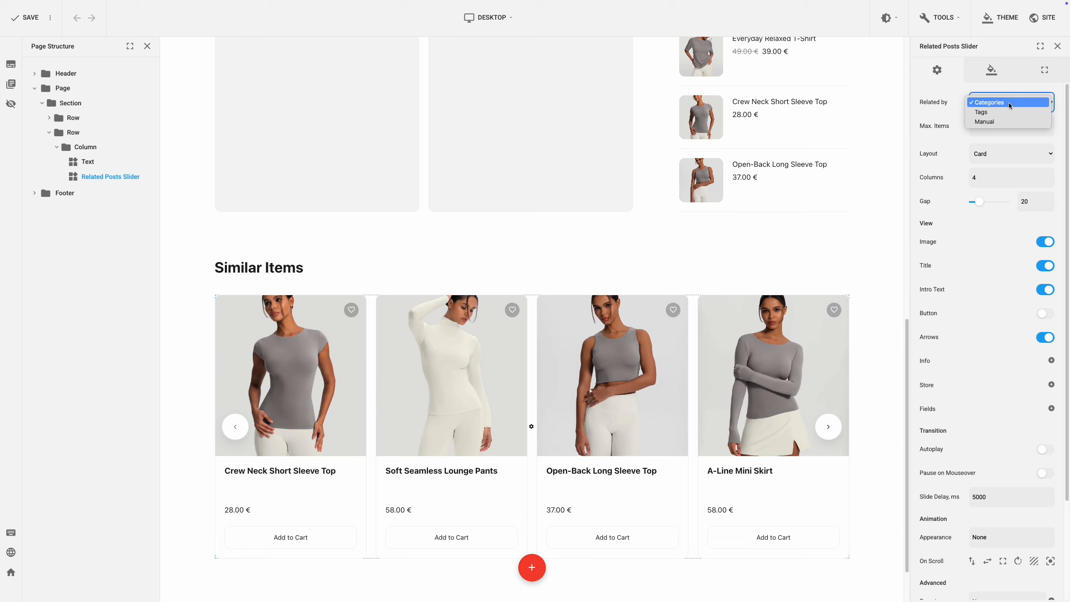
{"action": "left_click", "coordinate": [1008, 102]}
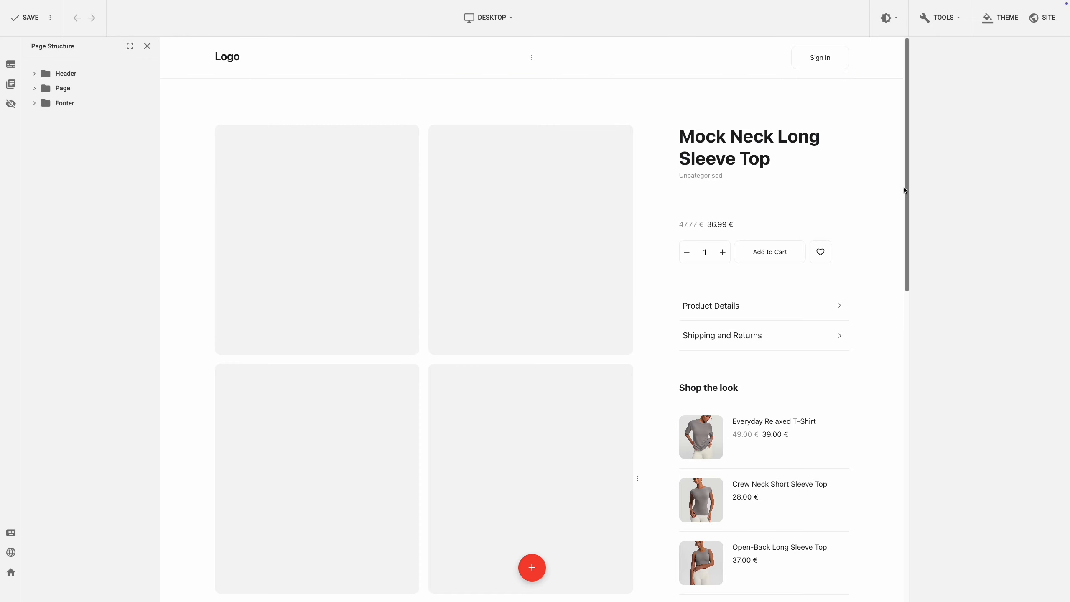
{"action": "mouse_move", "coordinate": [907, 187]}
{"action": "left_mouse_down"}
{"action": "mouse_move", "coordinate": [908, 463]}
{"action": "mouse_move", "coordinate": [918, 174]}
{"action": "left_mouse_up"}
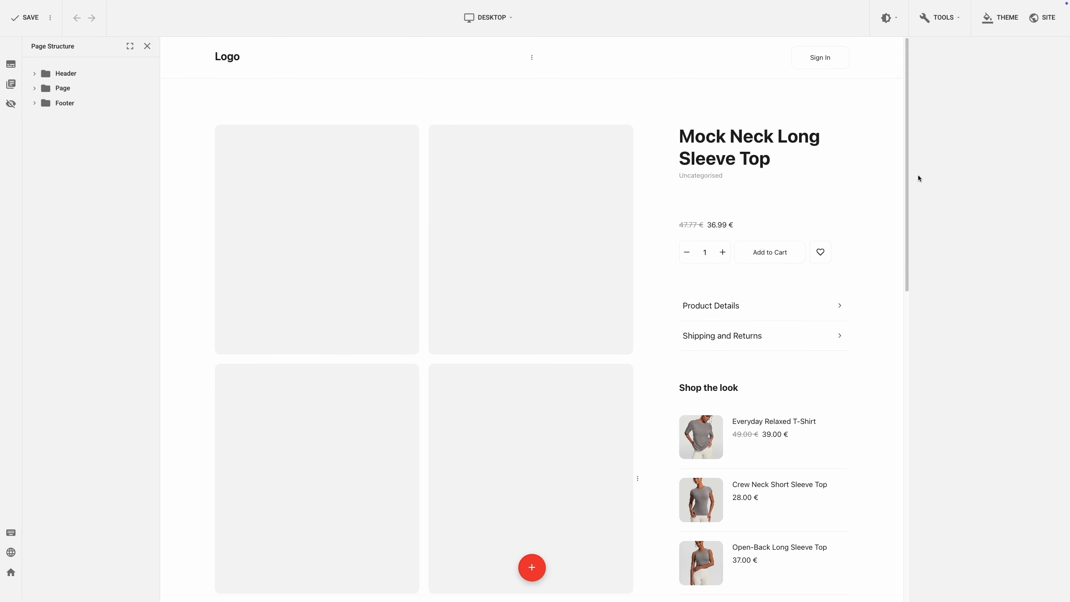